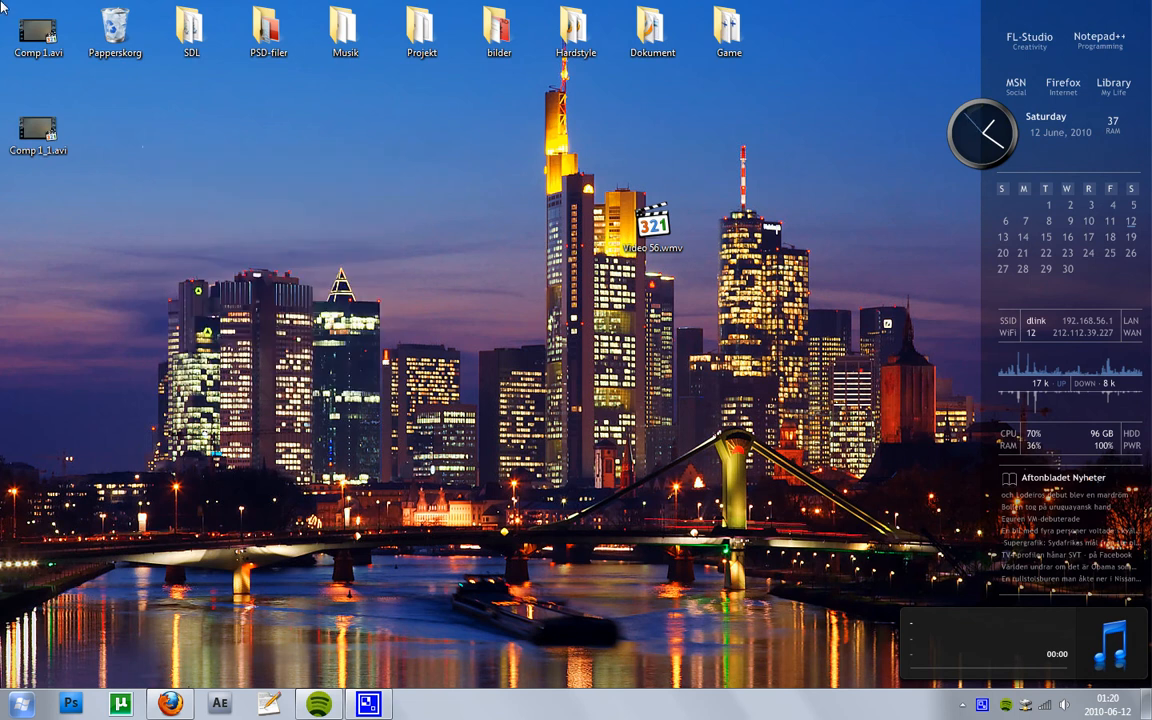
- Move the desktop files Comp 1.avi and Comp 1_1.avi down into the empty area below the folder row
left_click_drag(17, 25, 43, 260)
left_click_drag(35, 148, 68, 350)
left_click(130, 260)
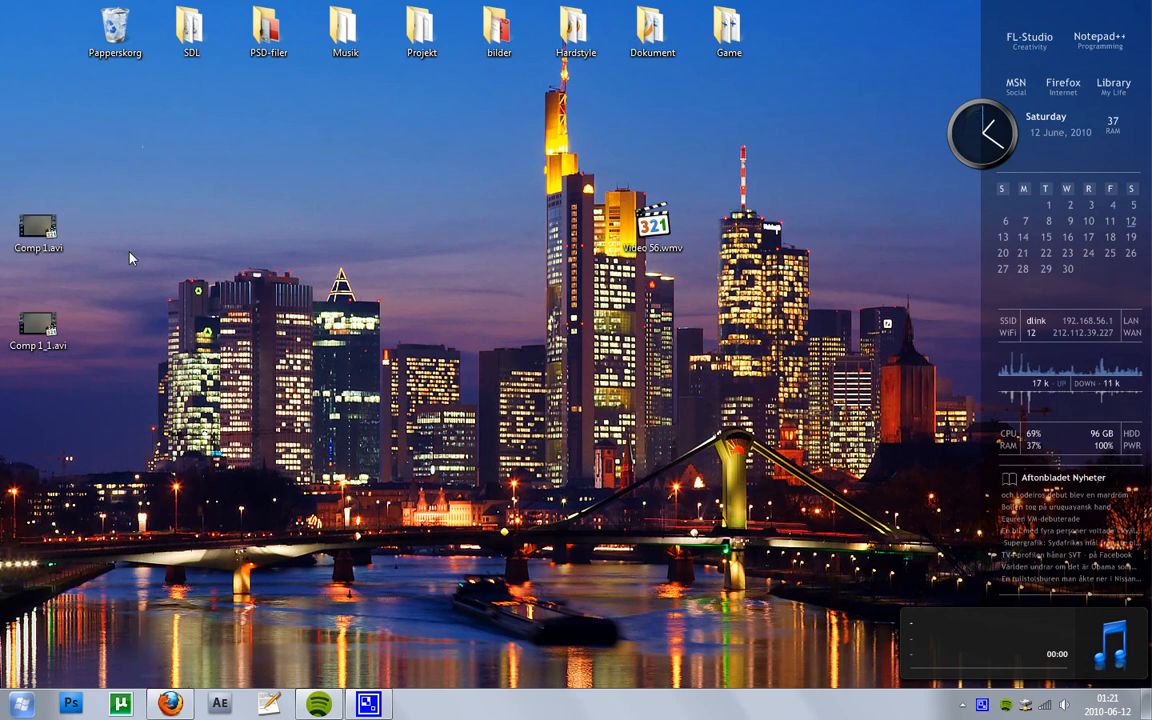
- Play Comp 1.avi from the beginning in a reduced player window and close the player
double_click(25, 232)
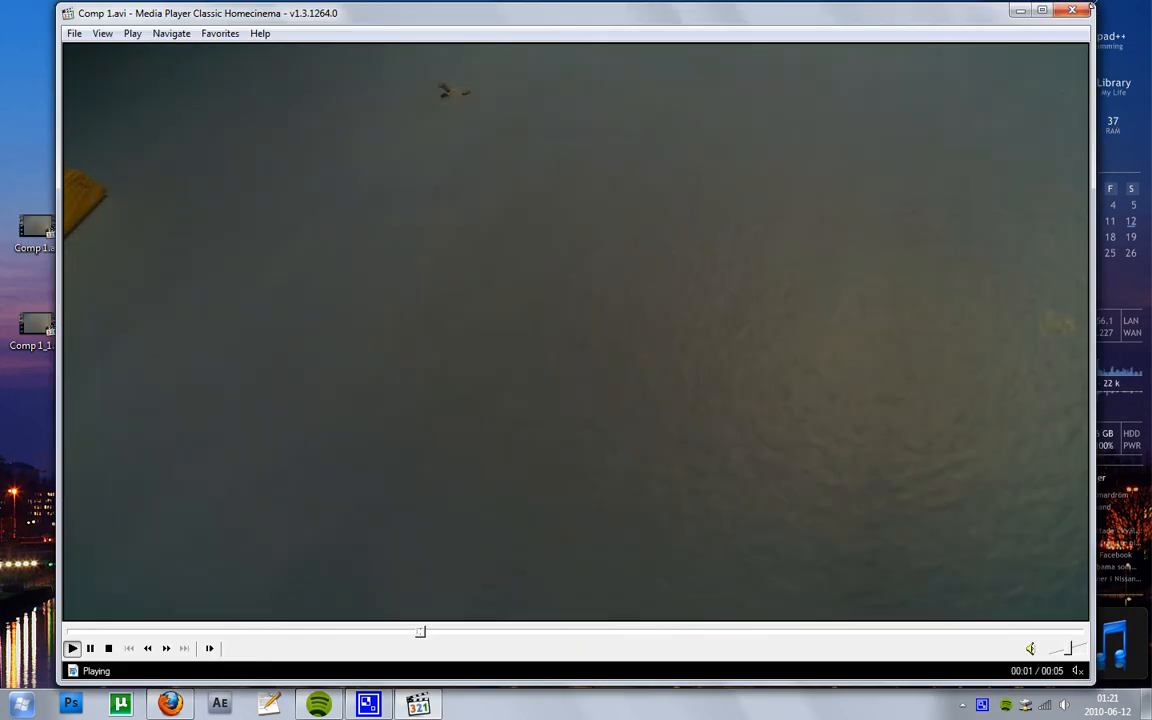
left_click_drag(1092, 5, 550, 249)
left_click_drag(404, 255, 546, 99)
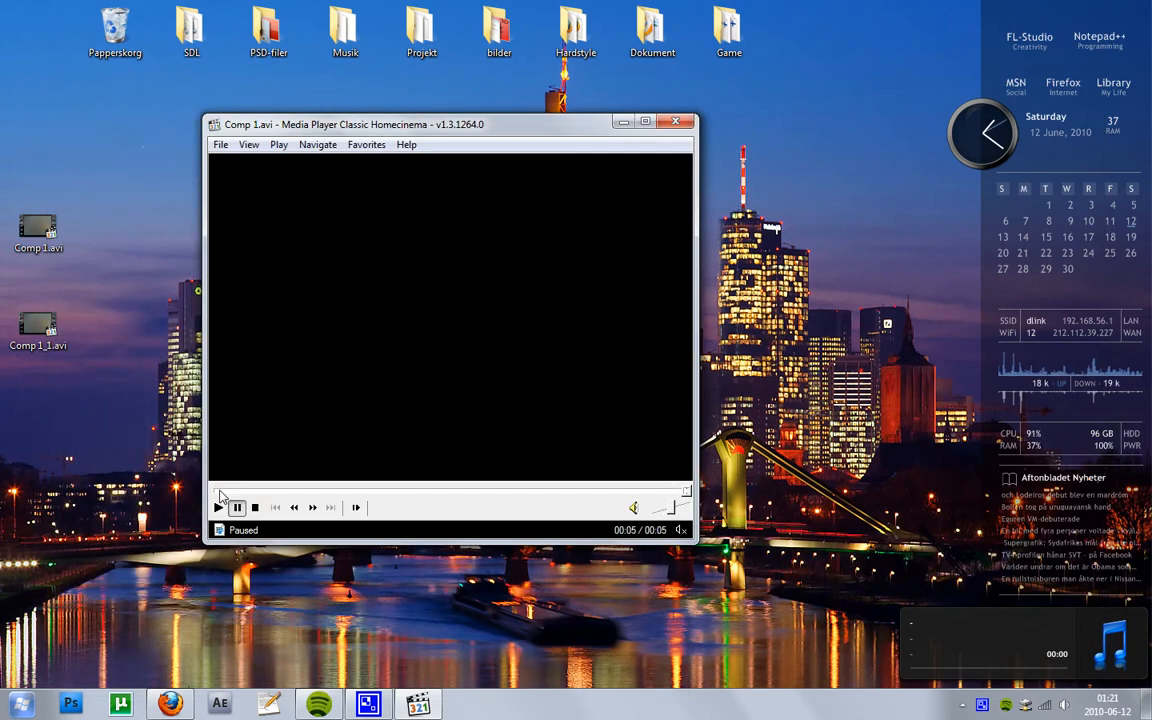
left_click(219, 491)
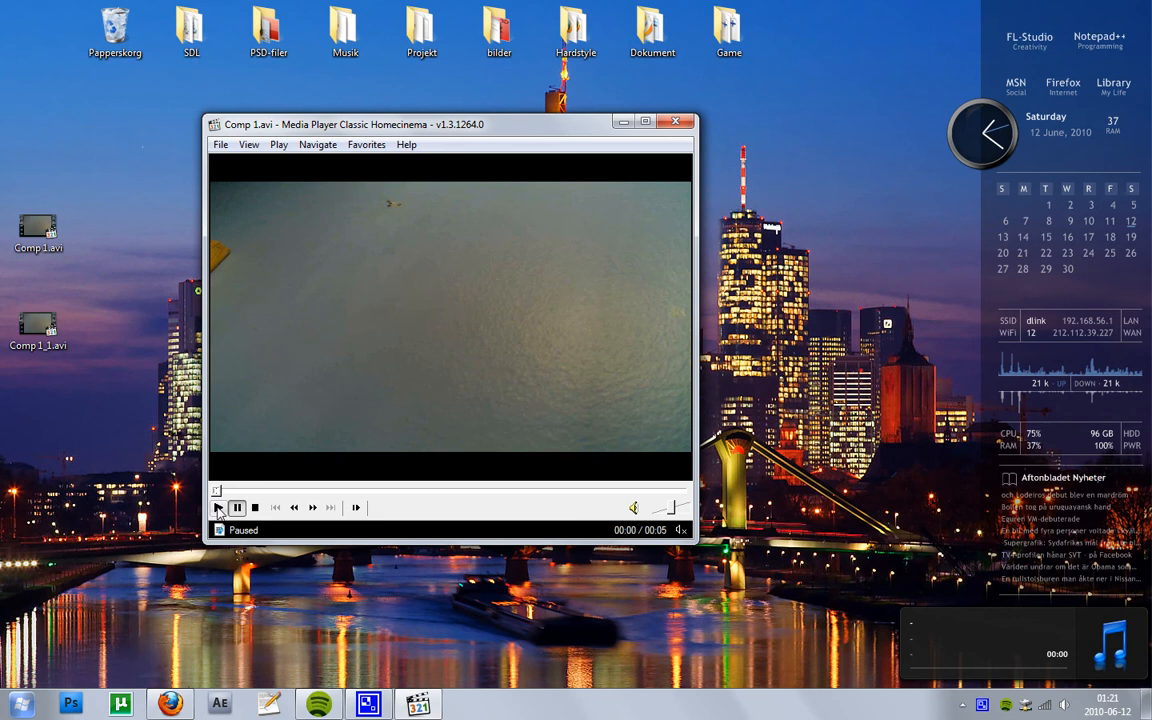
left_click(218, 508)
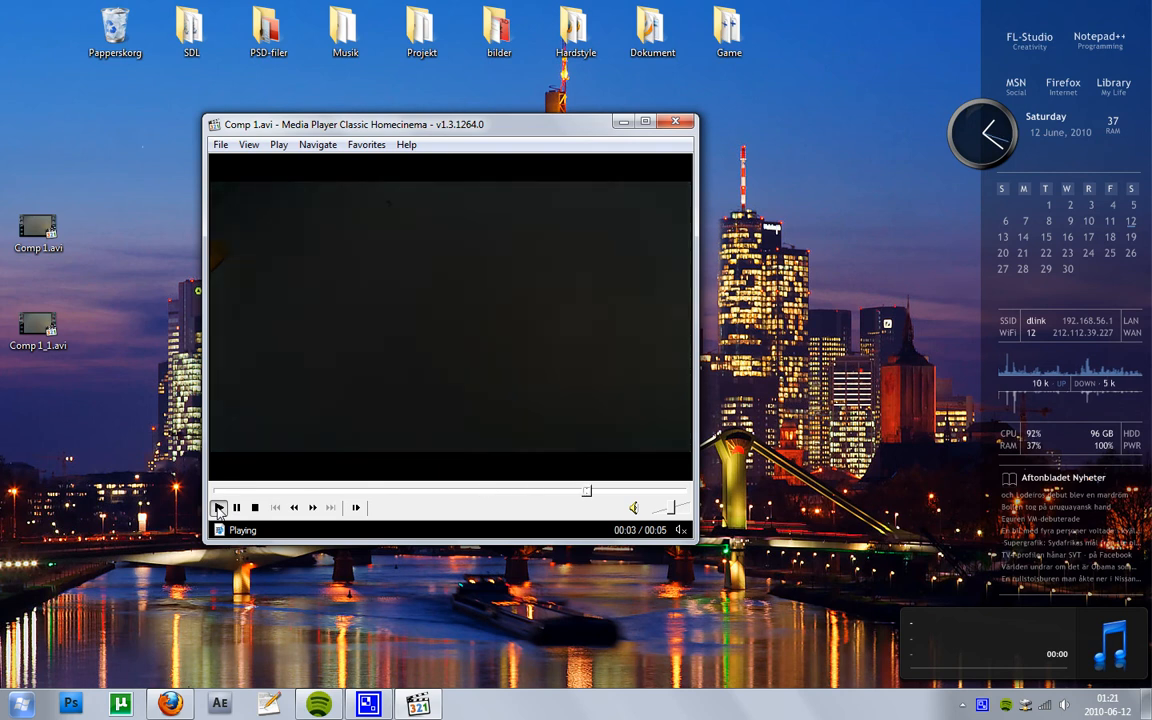
left_click(677, 122)
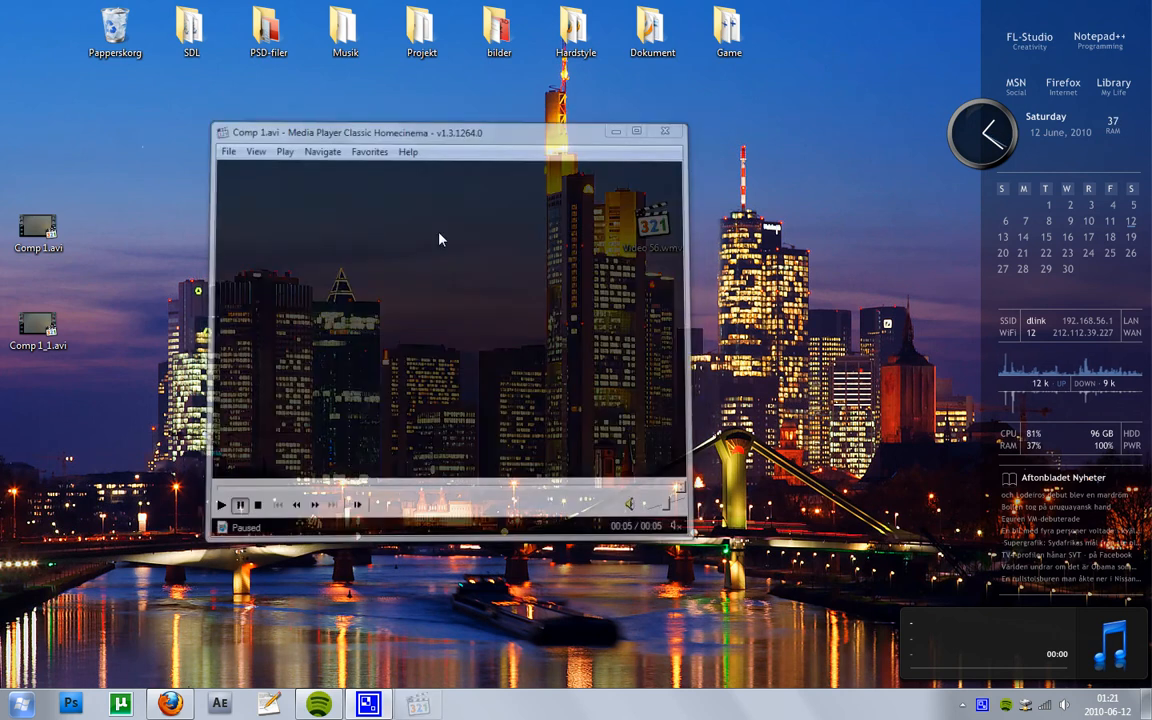
- Place Comp 1_1.avi beside Comp 1.avi on the desktop, play it in a reduced player window and close the player
left_click_drag(45, 328, 108, 205)
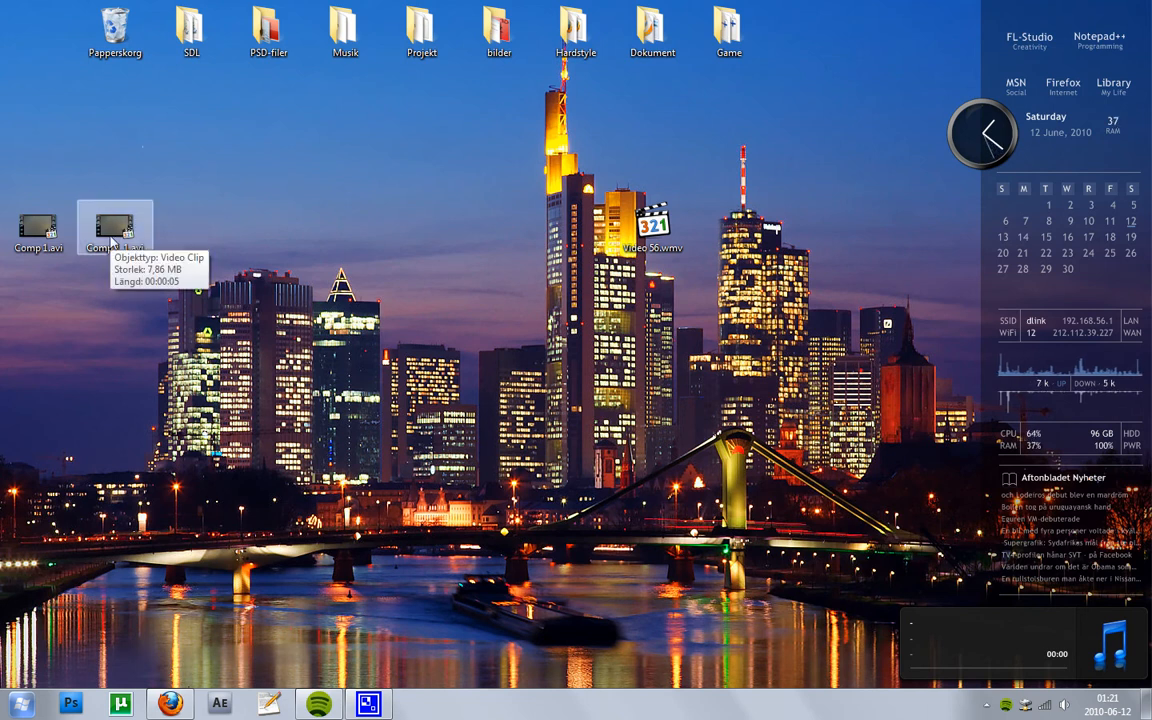
double_click(113, 243)
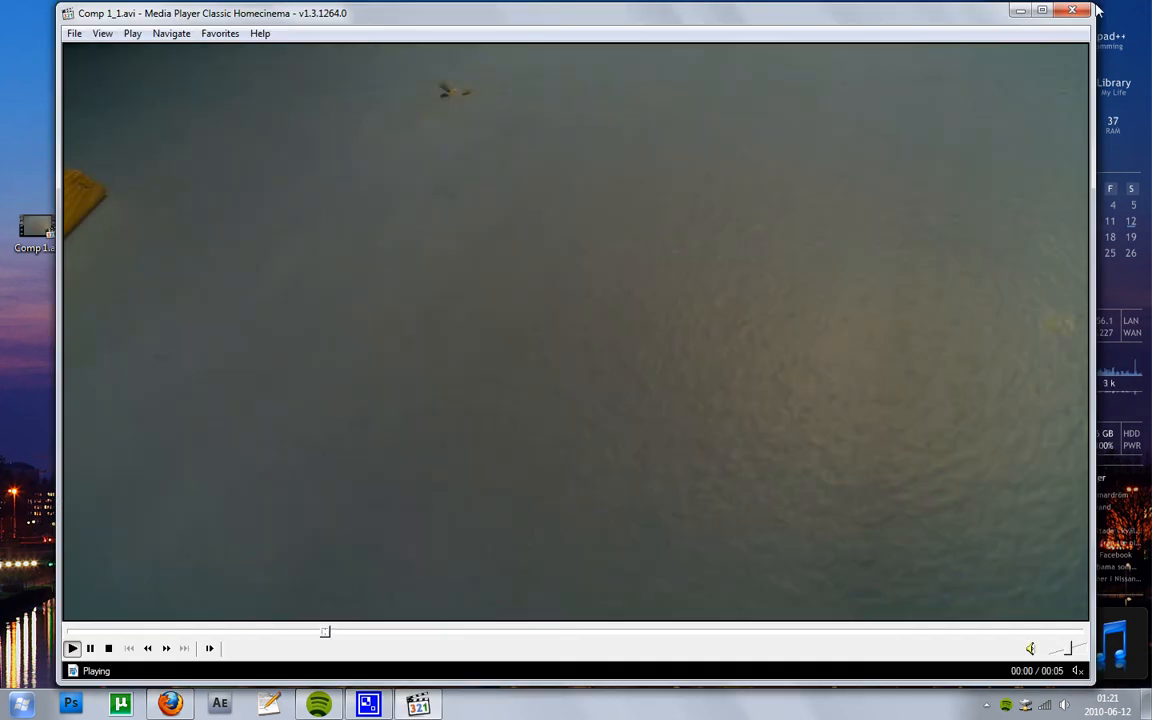
left_click_drag(1094, 6, 513, 298)
left_click_drag(351, 308, 424, 150)
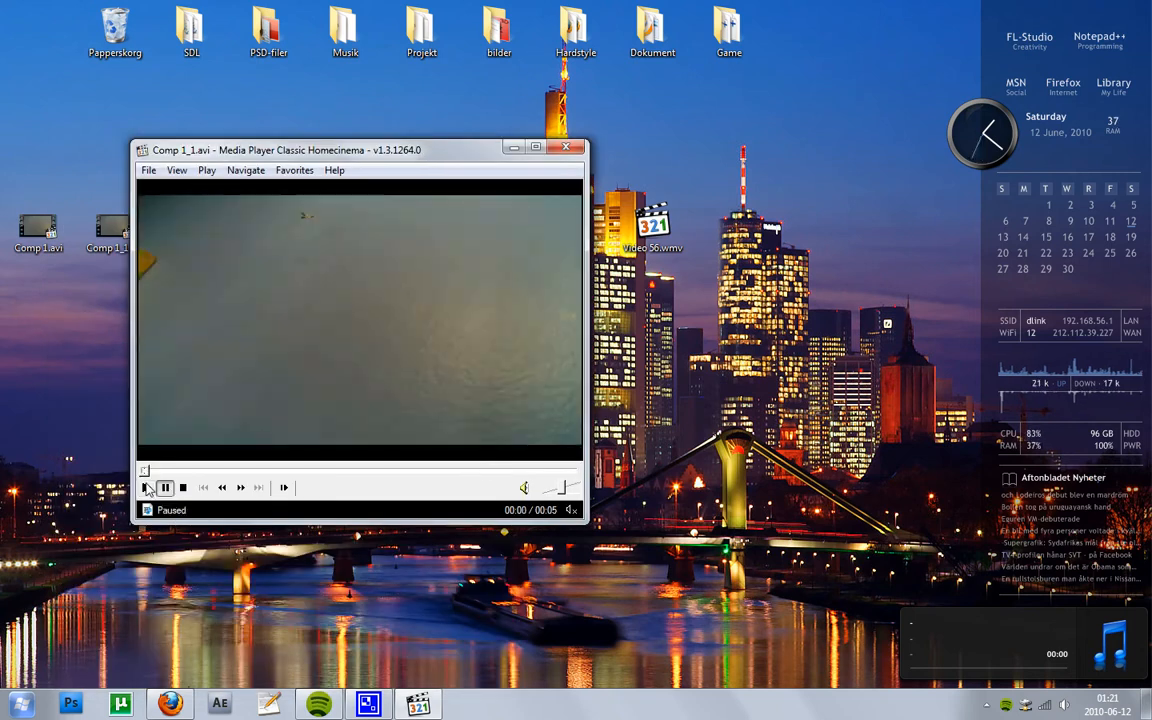
left_click(147, 488)
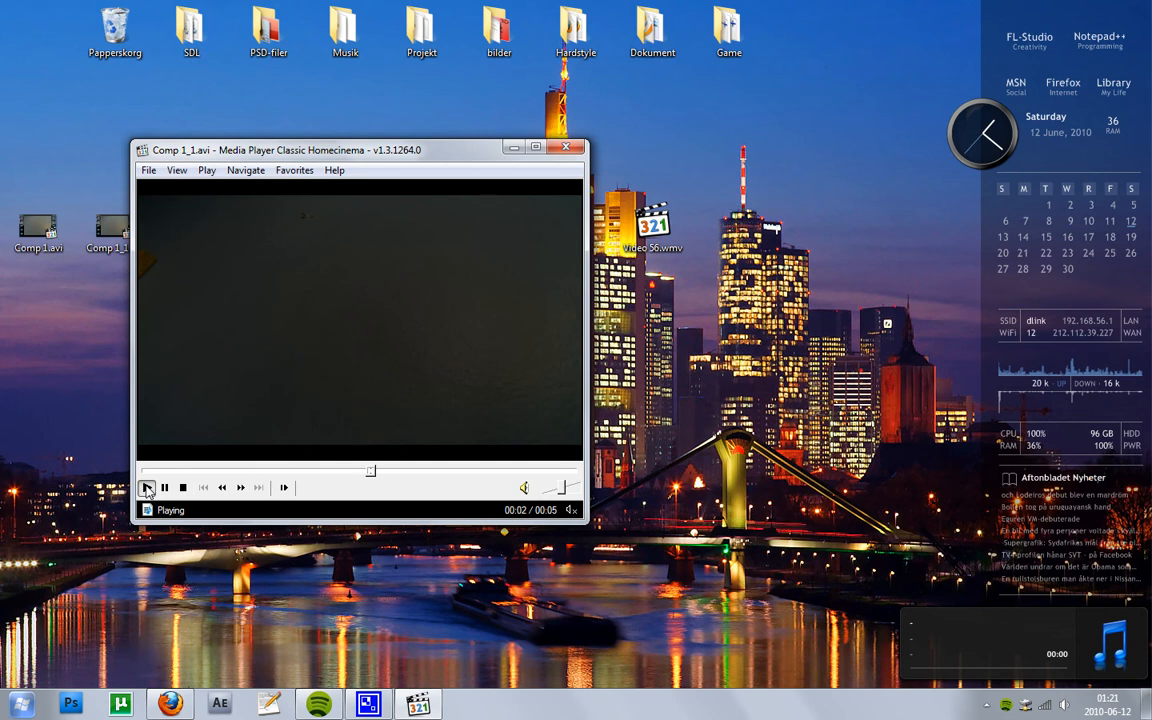
left_click(566, 148)
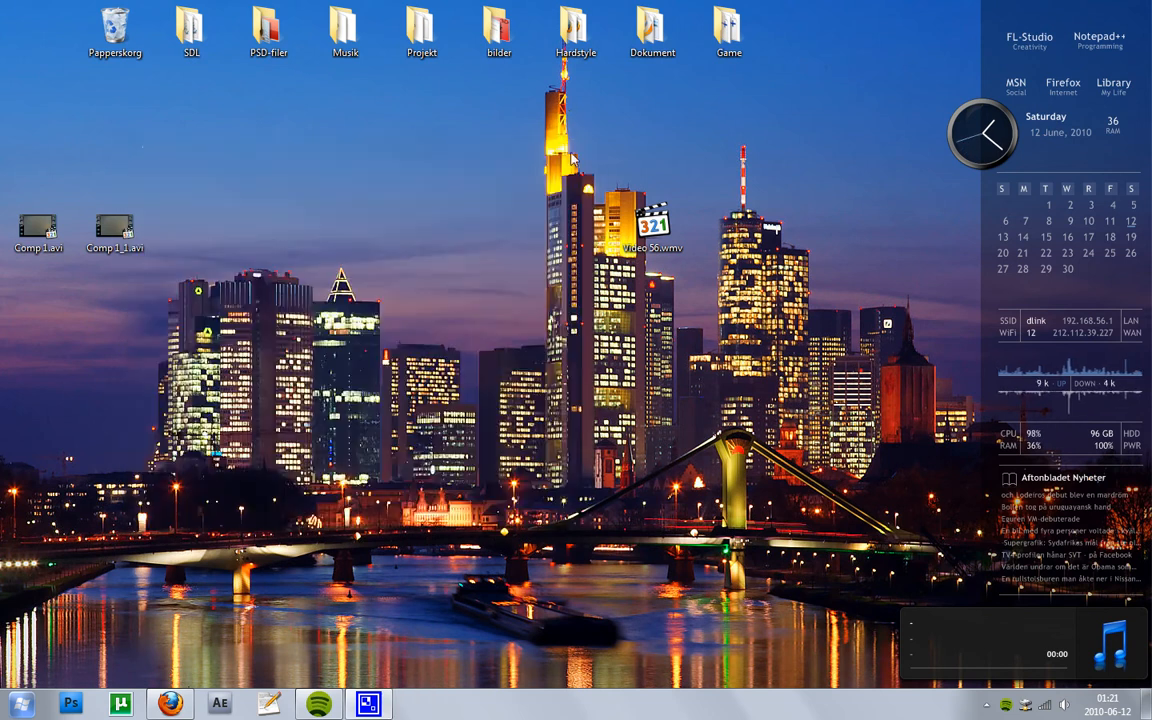
- Launch After Effects and move Video 56.wmv on the desktop below Comp 1.avi
left_click(221, 704)
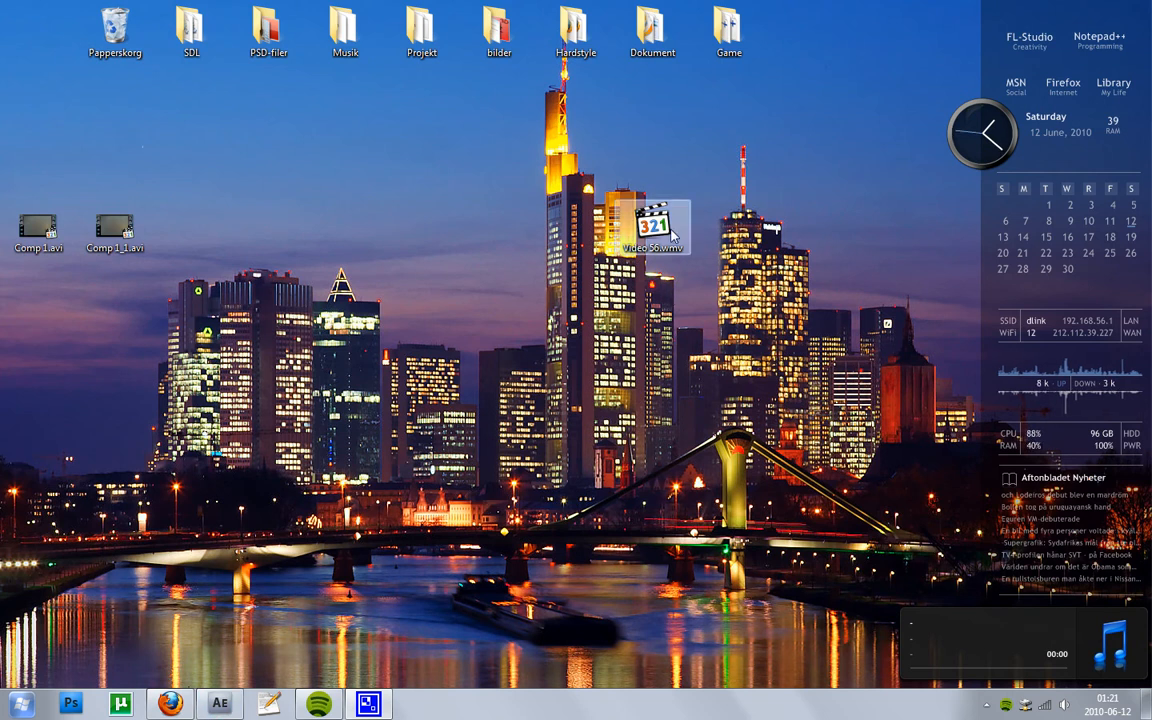
left_click_drag(672, 234, 681, 262)
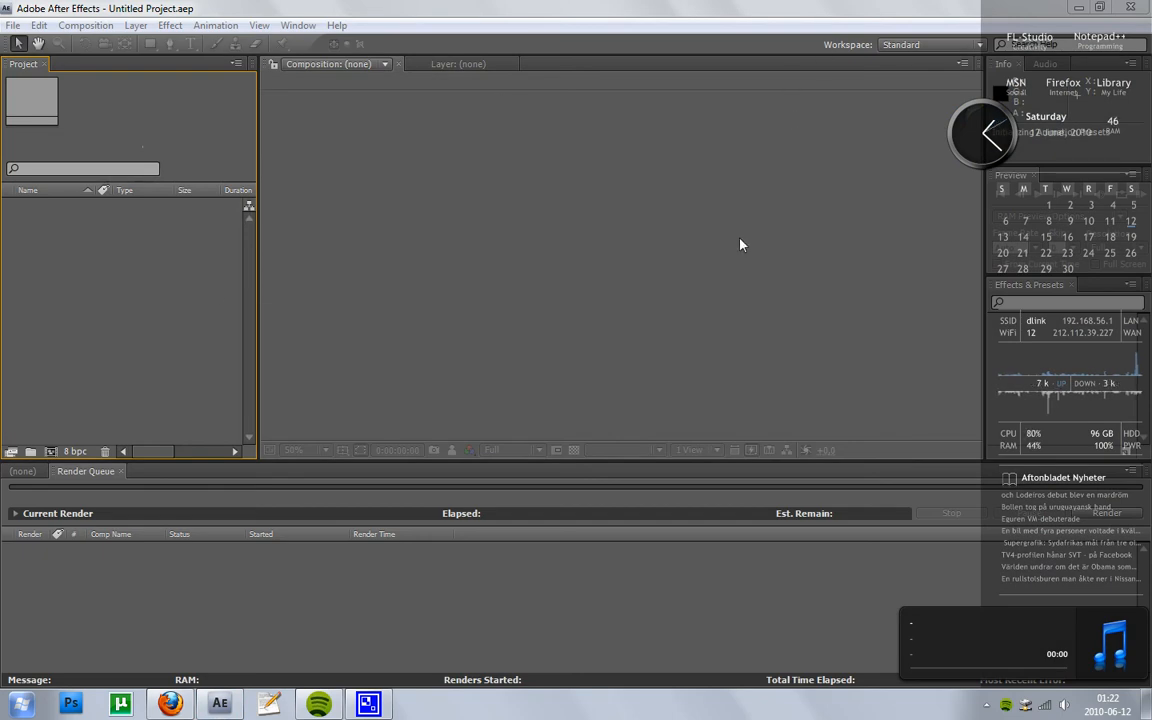
left_click(576, 329)
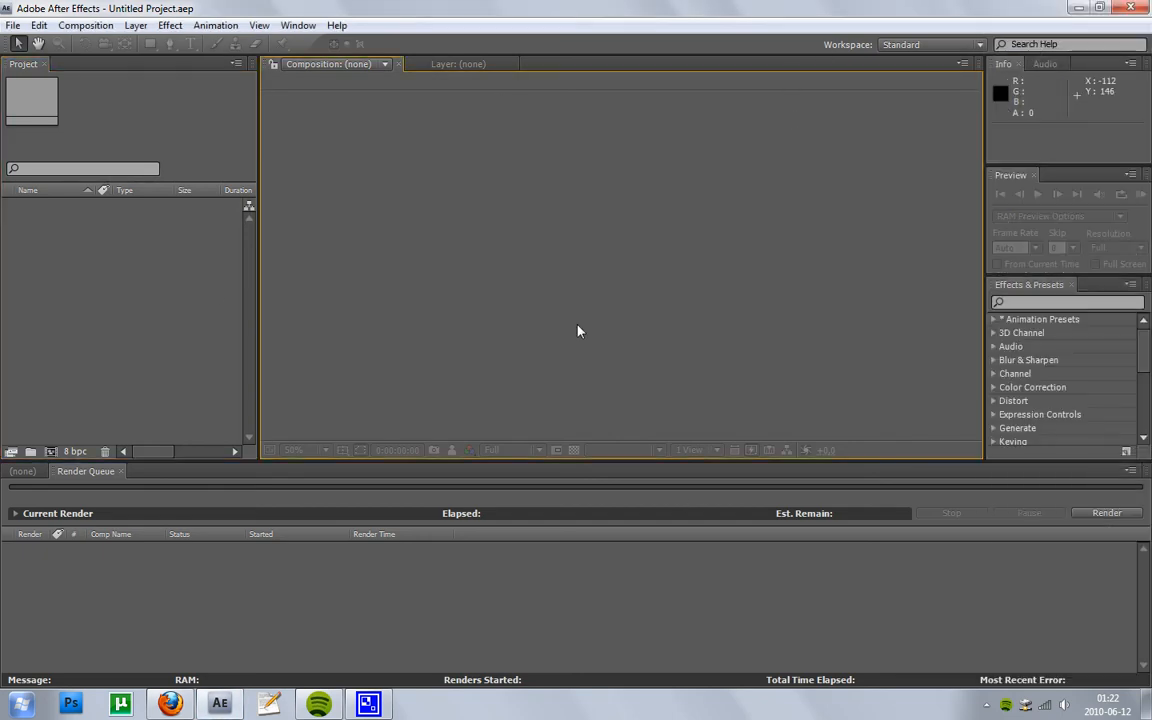
- Shrink After Effects to half the screen and import Video 56.wmv from the desktop into the project
double_click(537, 17)
key("super+Right")
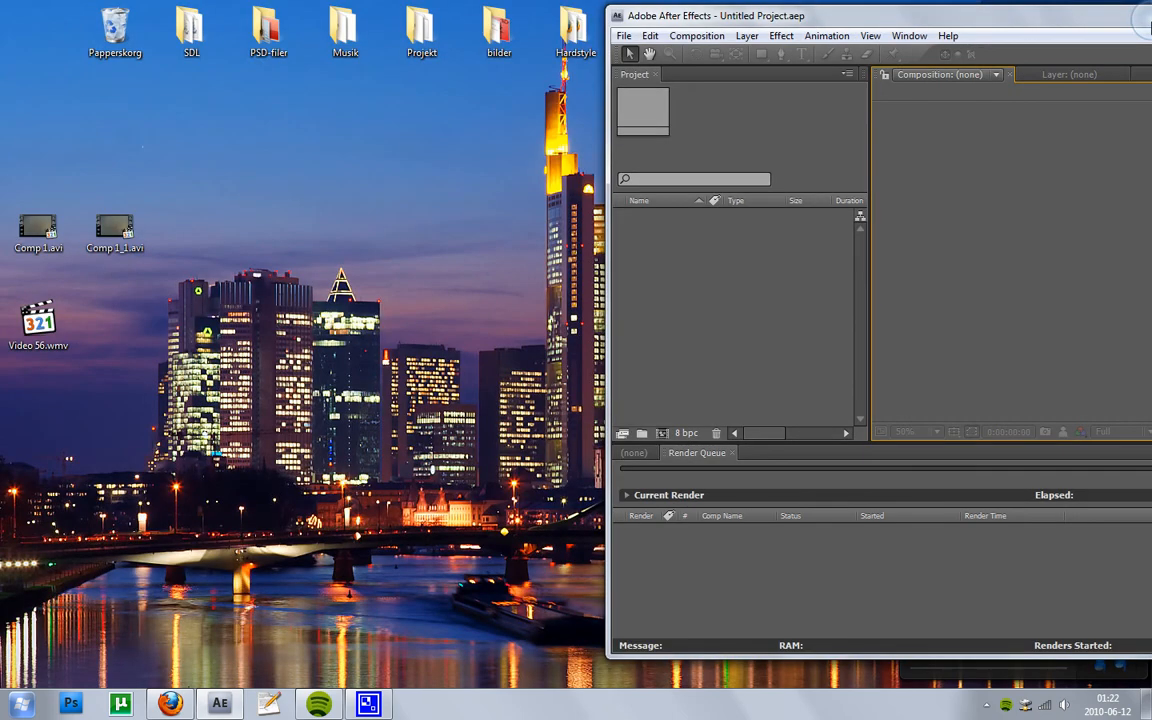
left_click_drag(38, 320, 776, 390)
left_click_drag(642, 309, 656, 301)
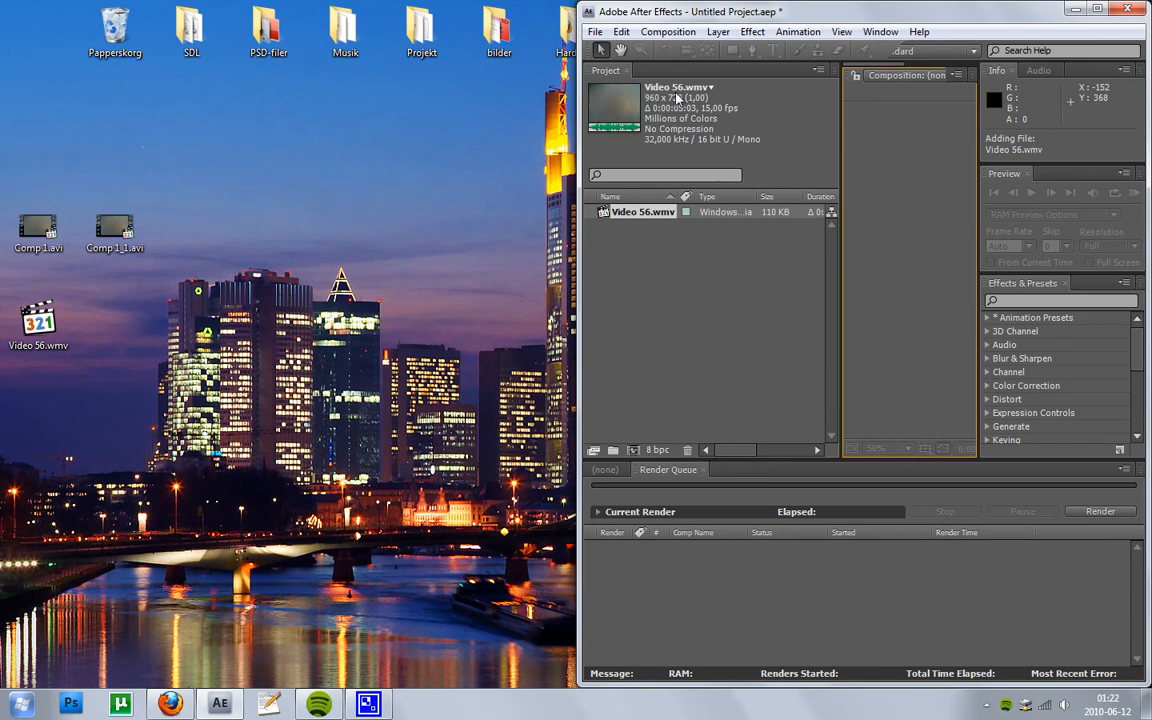
- Create a new composition named Comp 1 at 1280 x 720 px, 99 frames per second, with a 0:00:05:00 duration
left_click(668, 32)
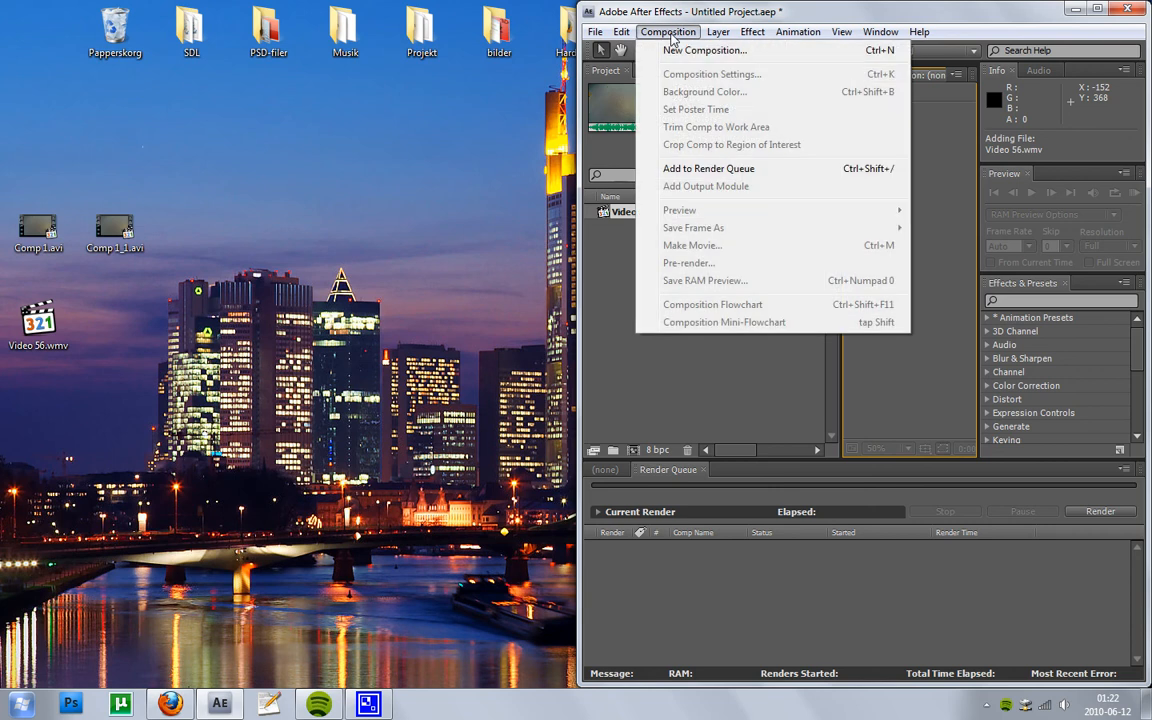
left_click(676, 50)
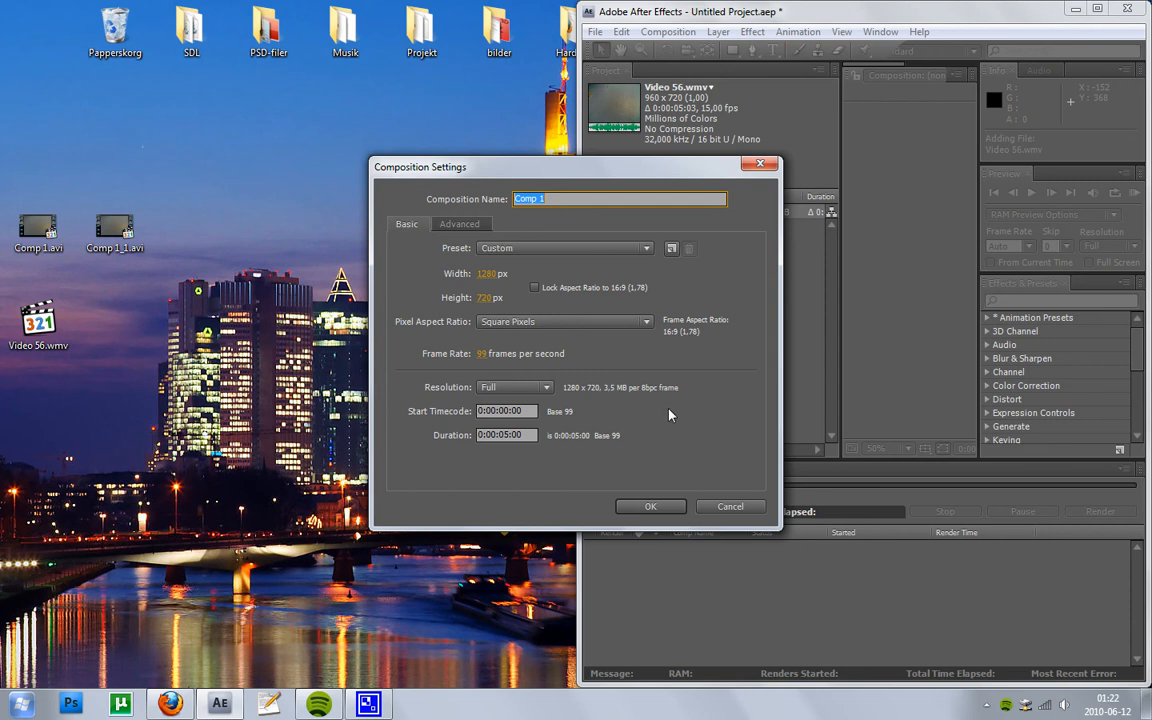
left_click_drag(672, 175, 455, 131)
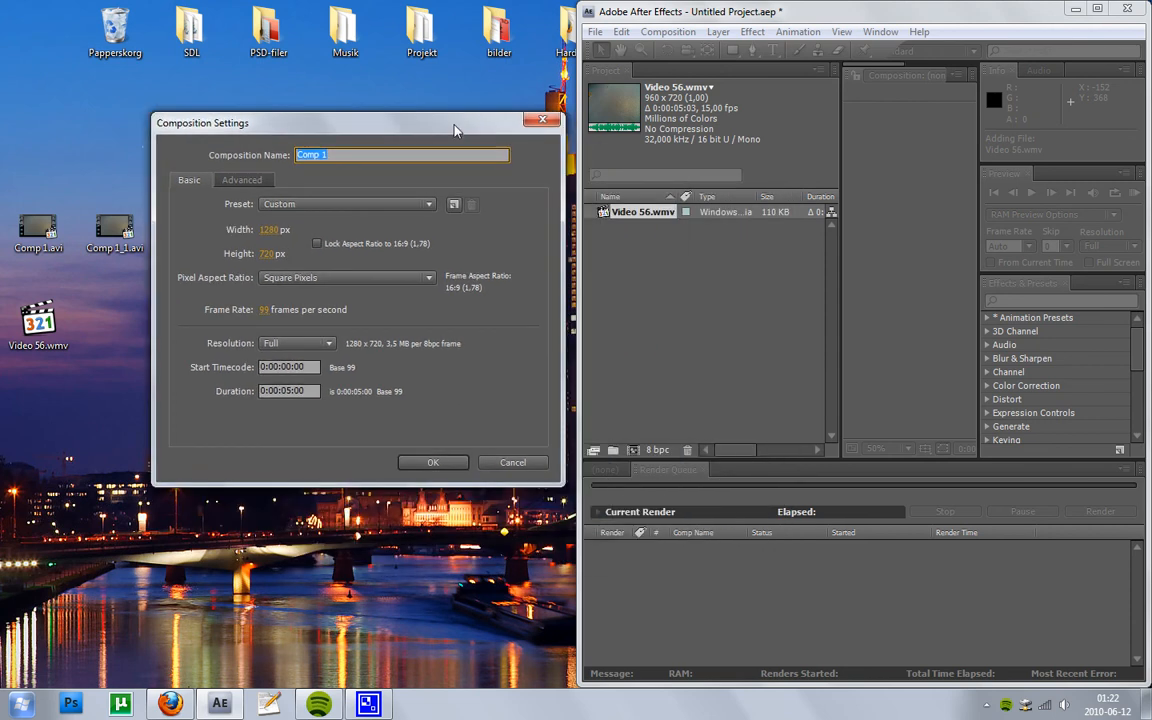
left_click(286, 392)
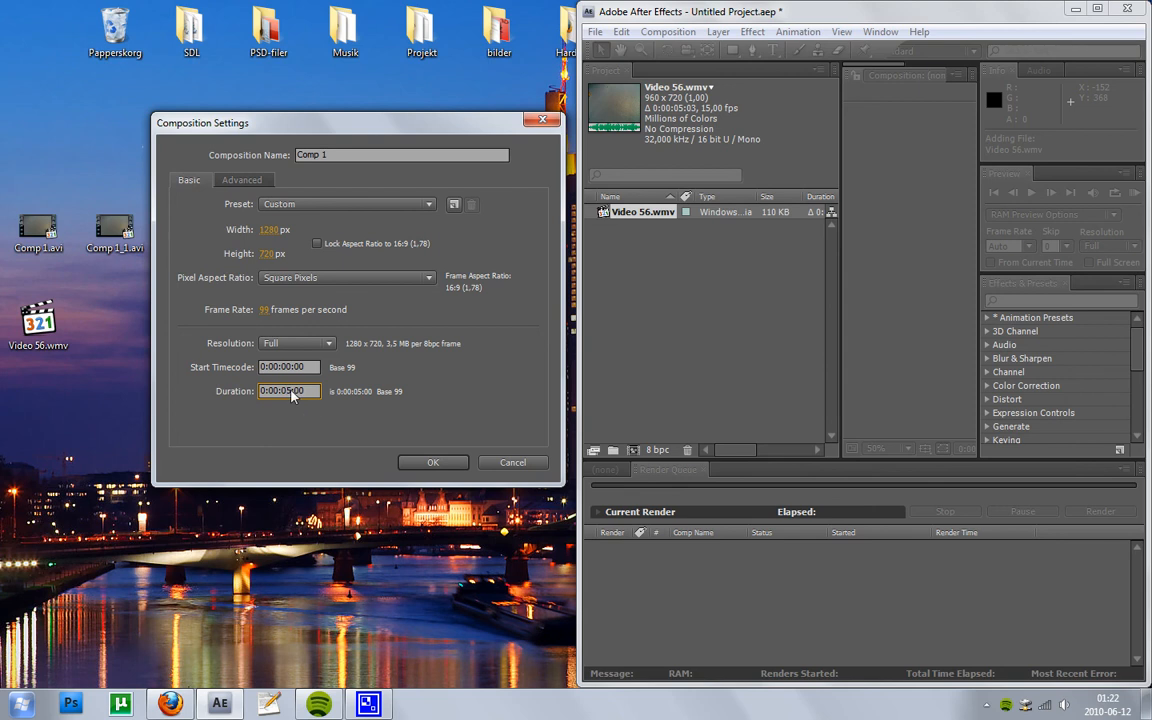
left_click(433, 464)
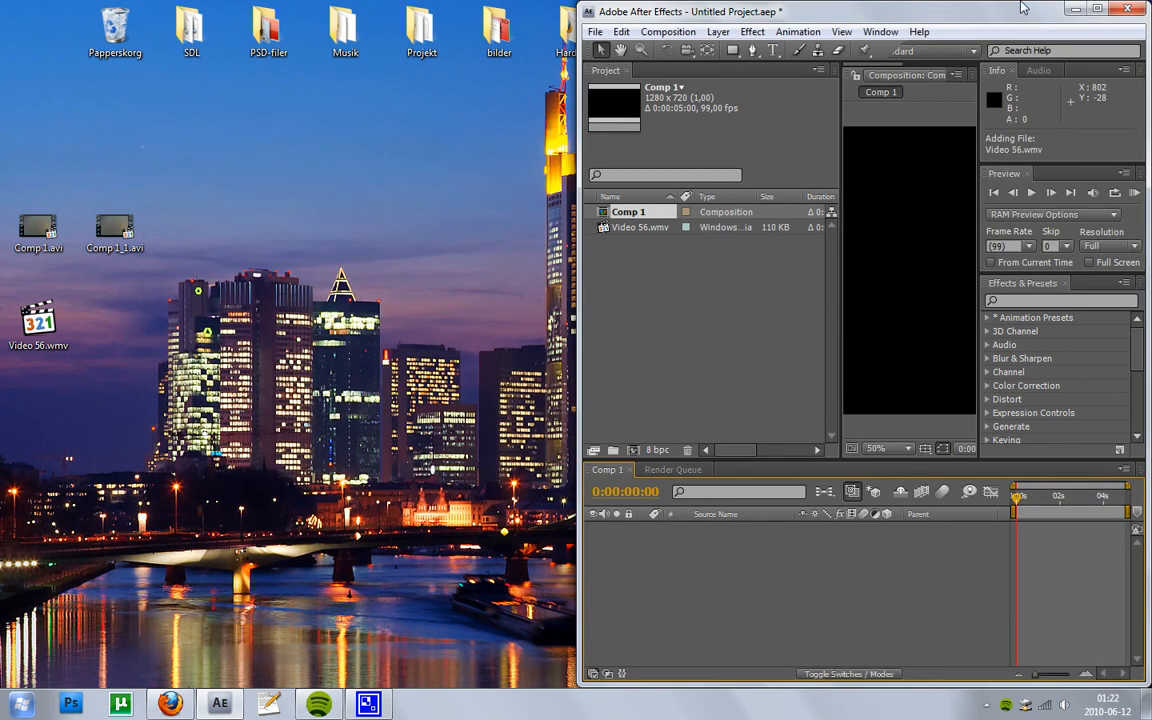
- Add Video 56.wmv as a layer in Comp 1 and stretch it horizontally to 133% so it fills the frame width
double_click(988, 12)
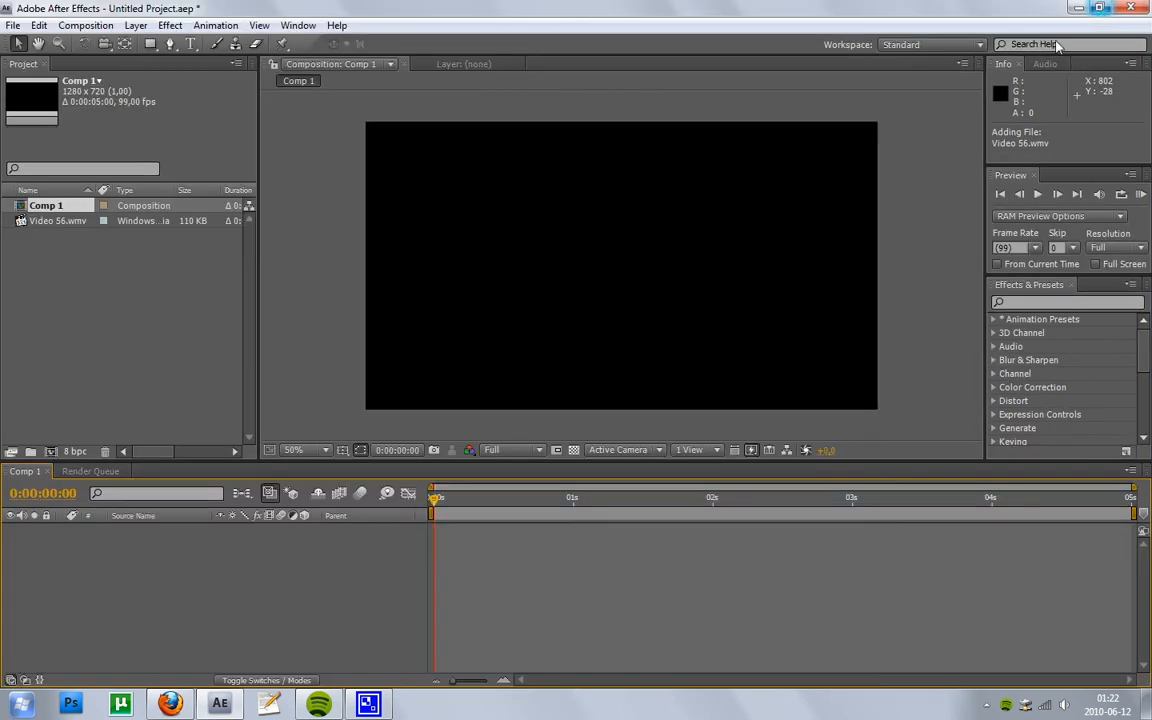
left_click(66, 222)
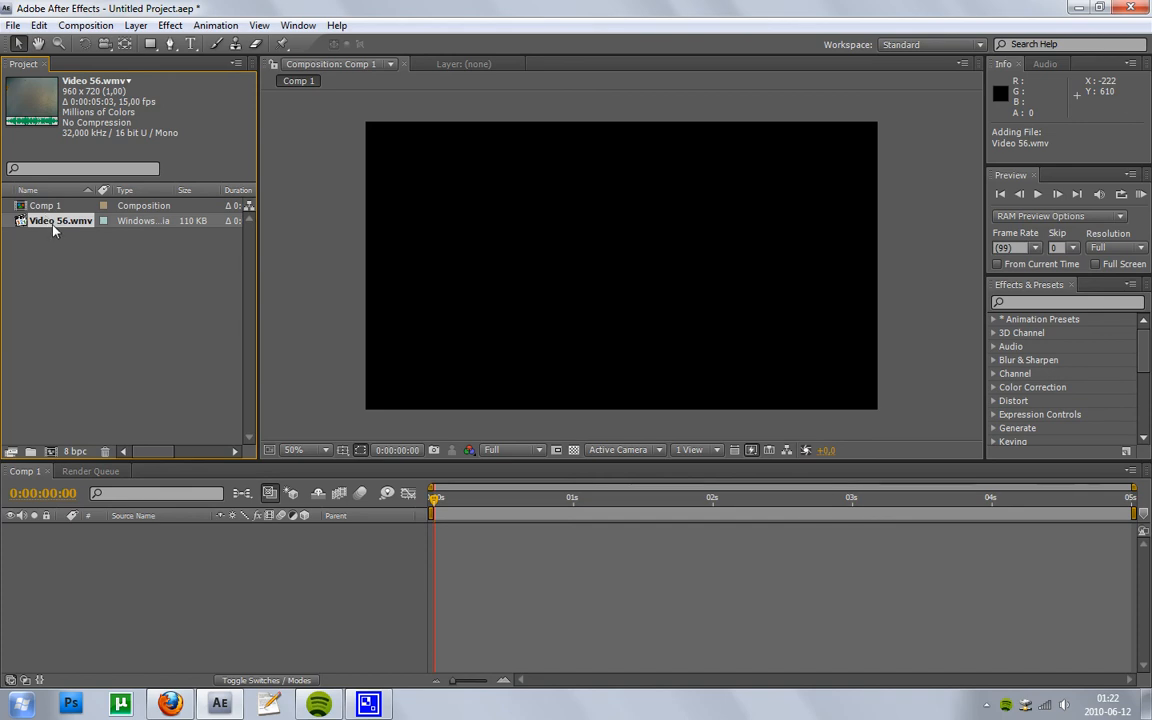
left_click_drag(54, 228, 159, 573)
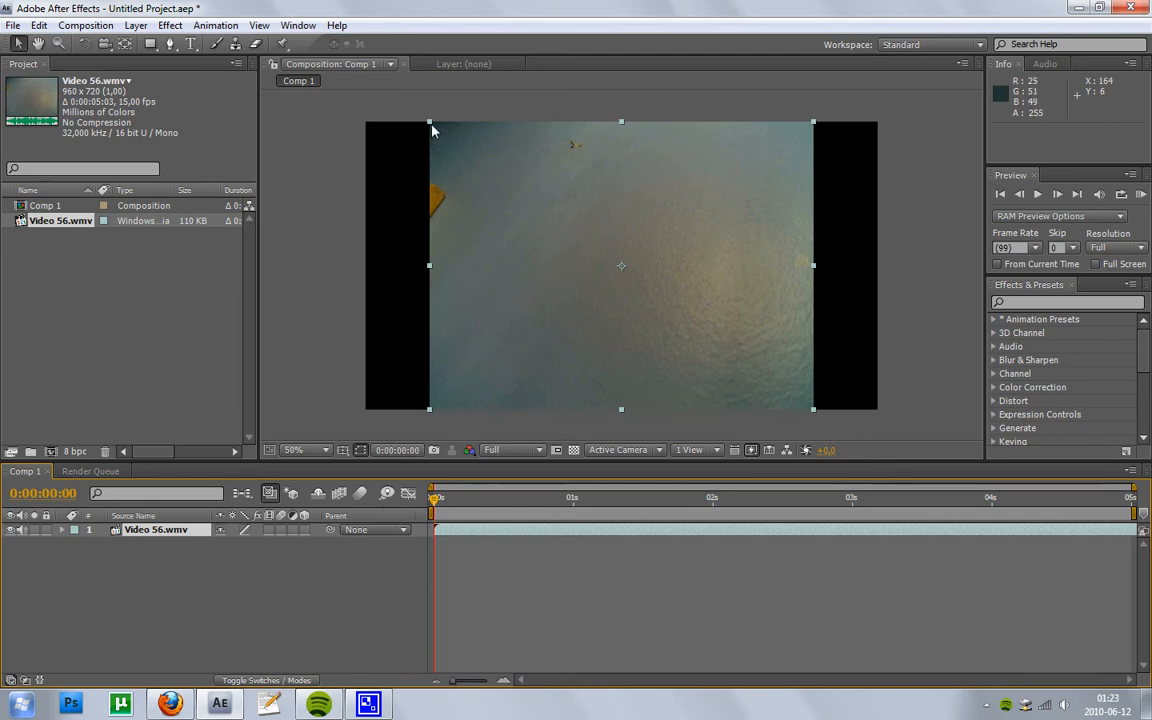
left_click_drag(430, 123, 366, 124)
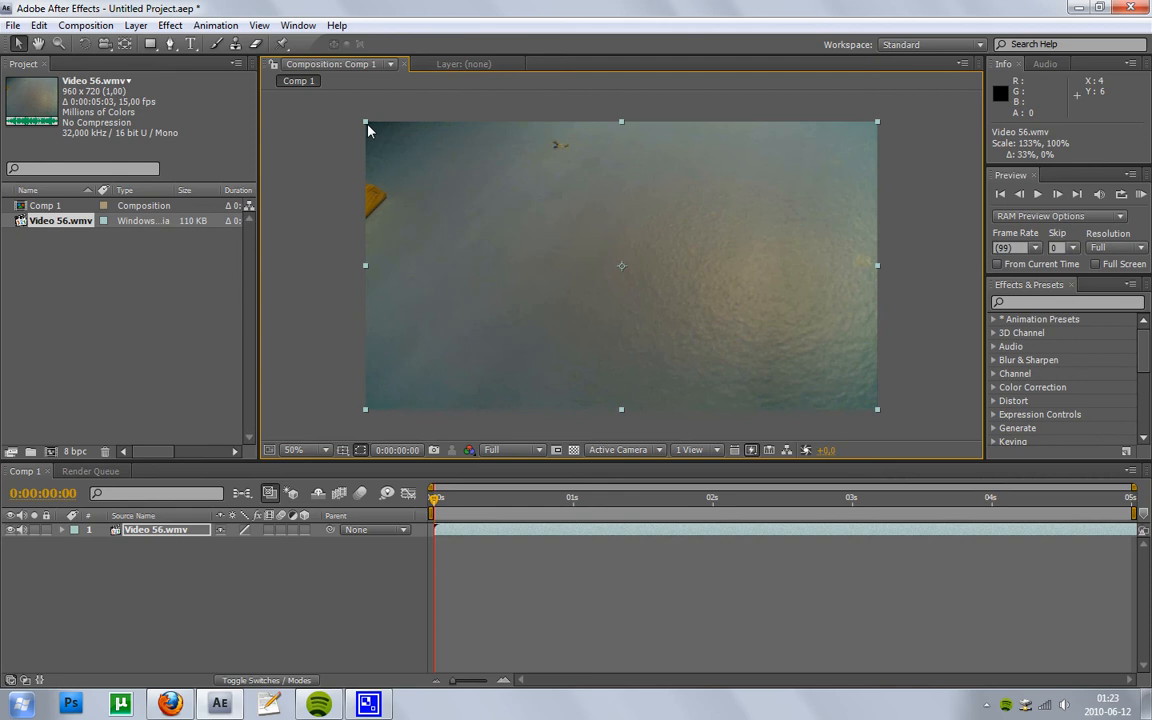
left_click(188, 553)
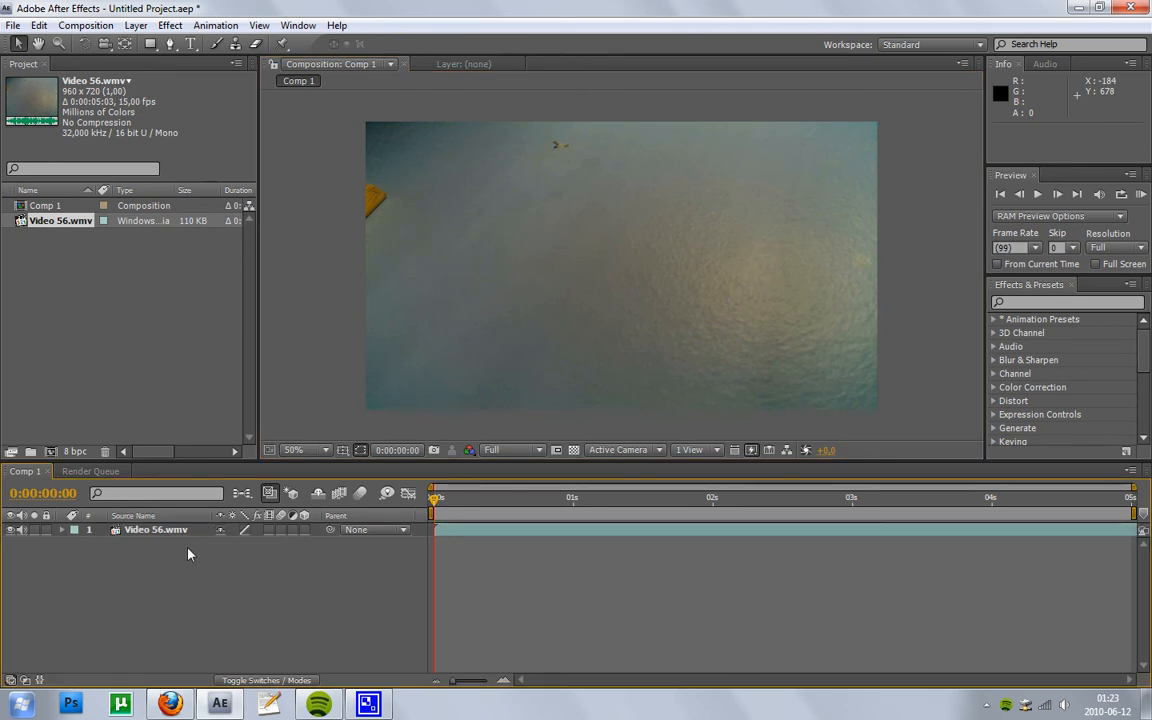
- Preview the composition's playback and return to the first frame
left_click(1040, 198)
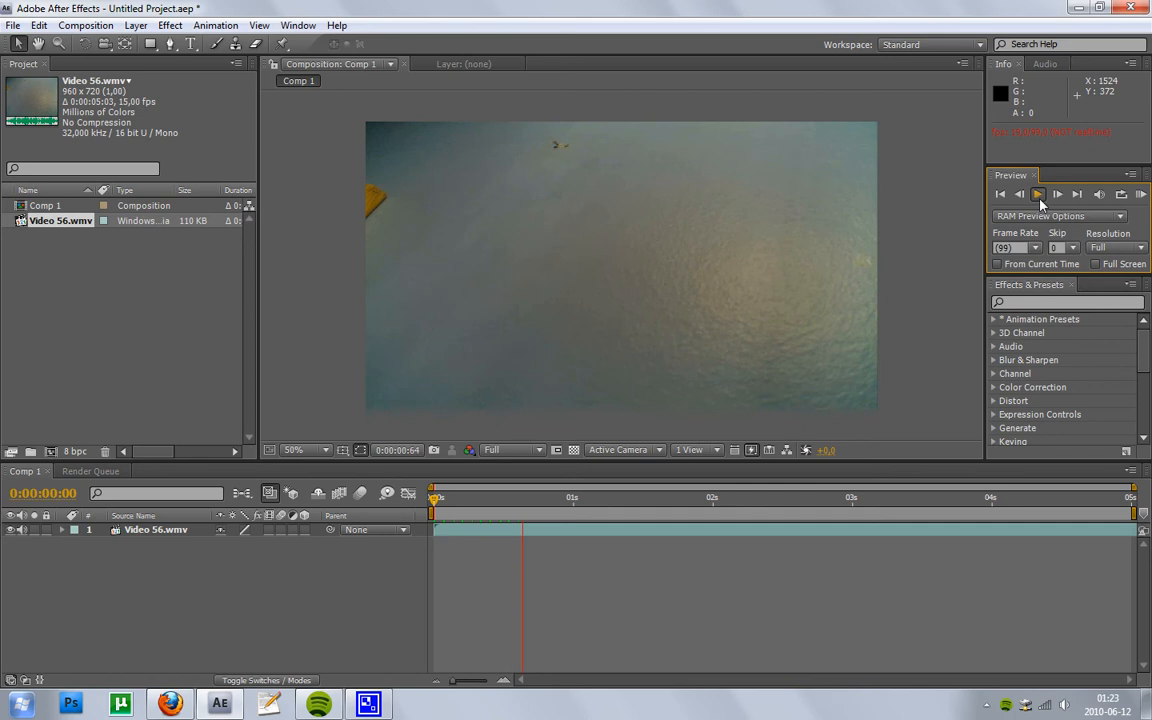
left_click(1018, 198)
left_click(1002, 198)
left_click(1038, 197)
left_click(1002, 197)
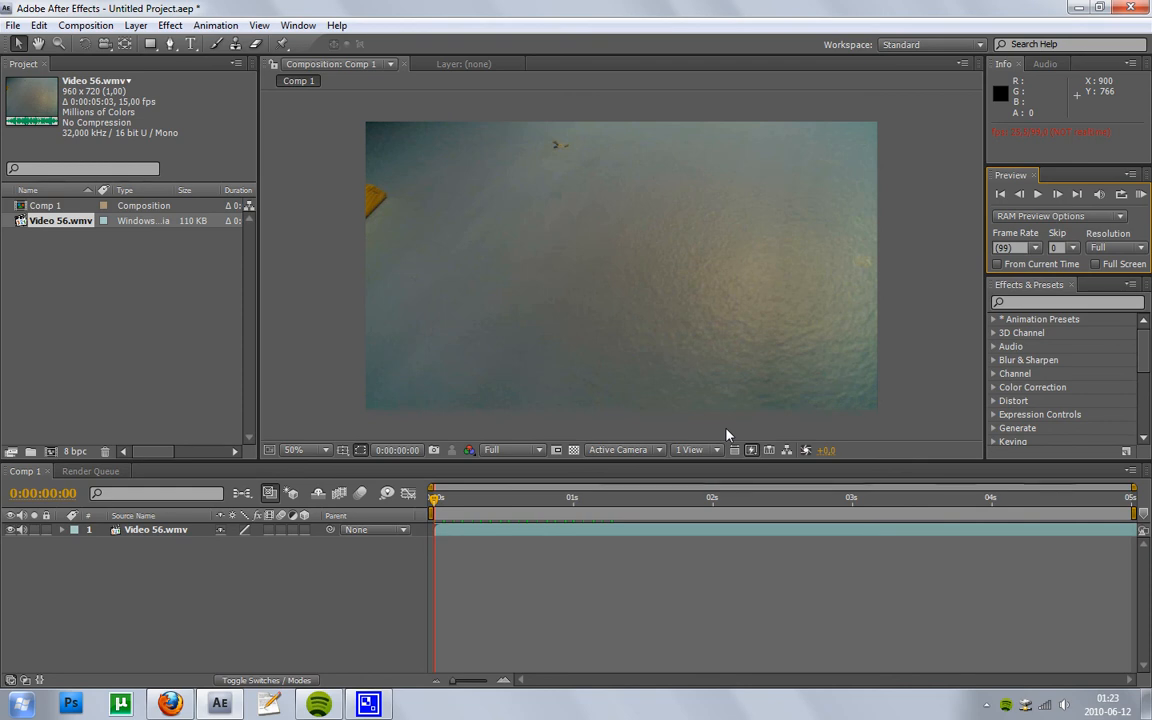
- Reveal the Transform properties of the Video 56.wmv layer and add a 100% Opacity keyframe at 0:00:00:00
left_click(122, 531)
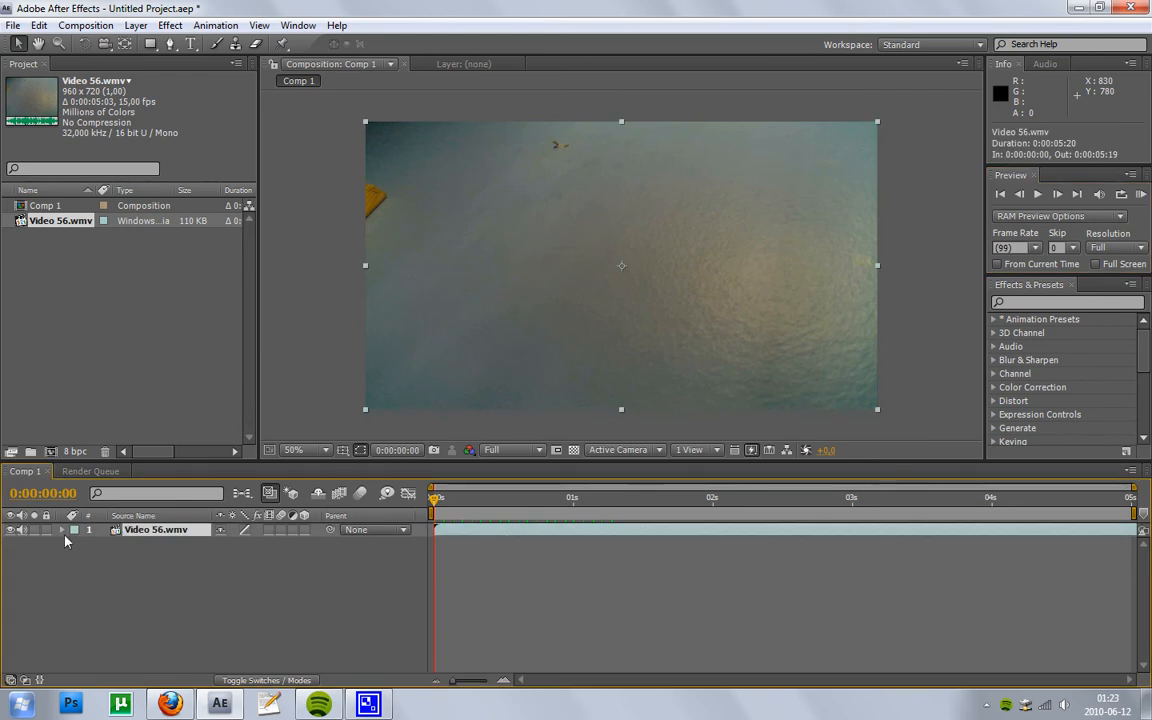
left_click(62, 531)
left_click(75, 544)
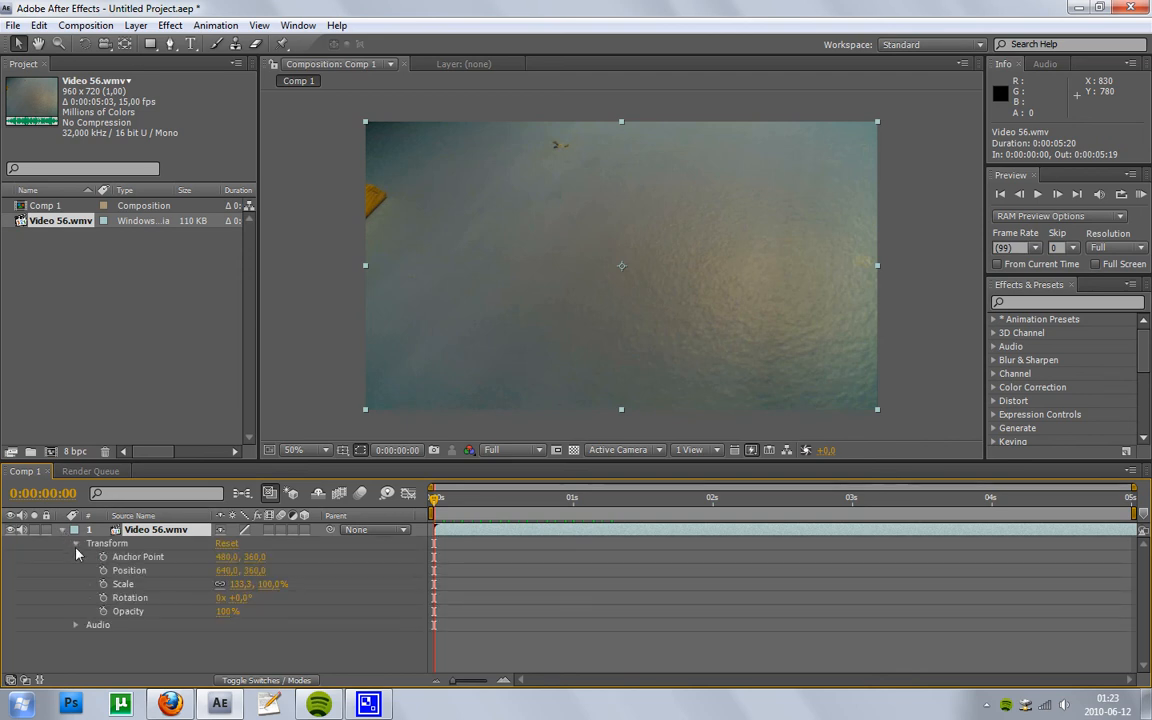
left_click(129, 611)
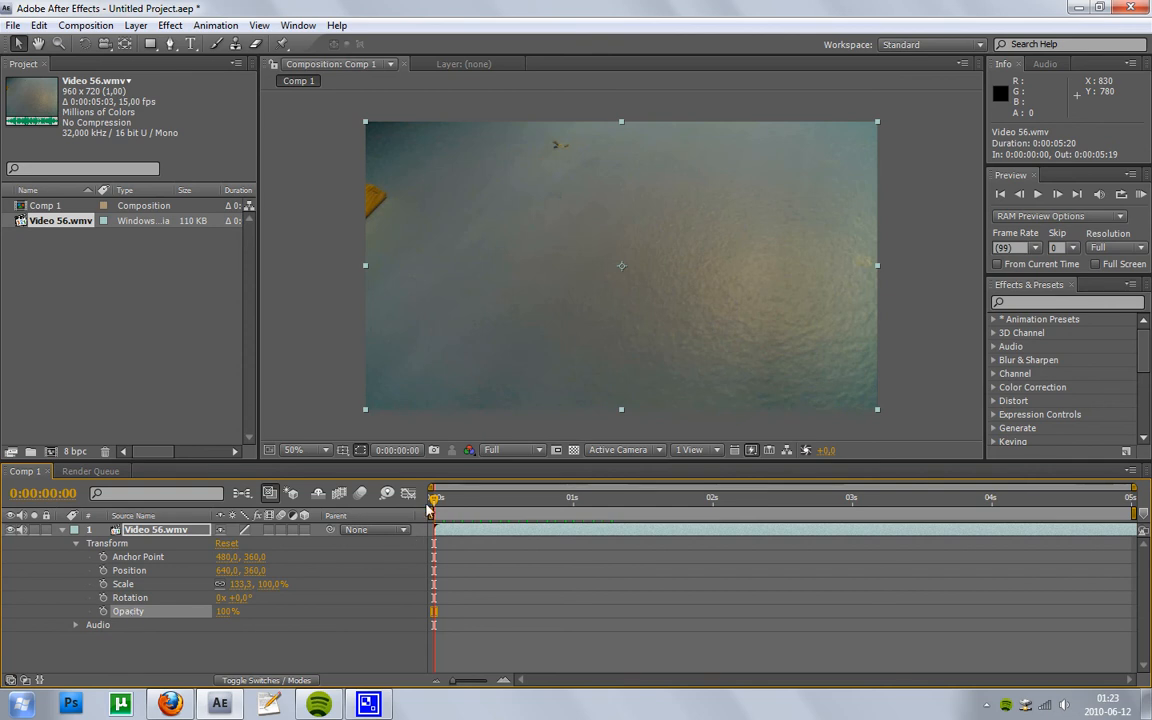
mouse_move(436, 505)
left_mouse_down()
mouse_move(578, 501)
mouse_move(423, 500)
left_mouse_up()
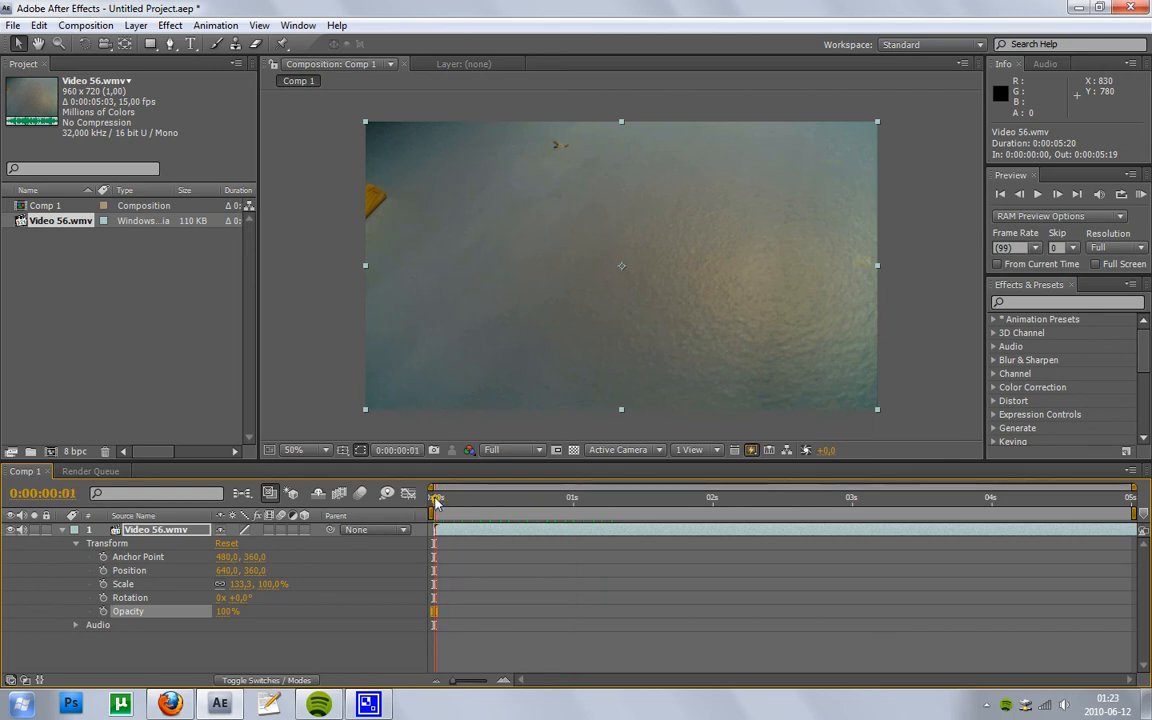
left_click(103, 611)
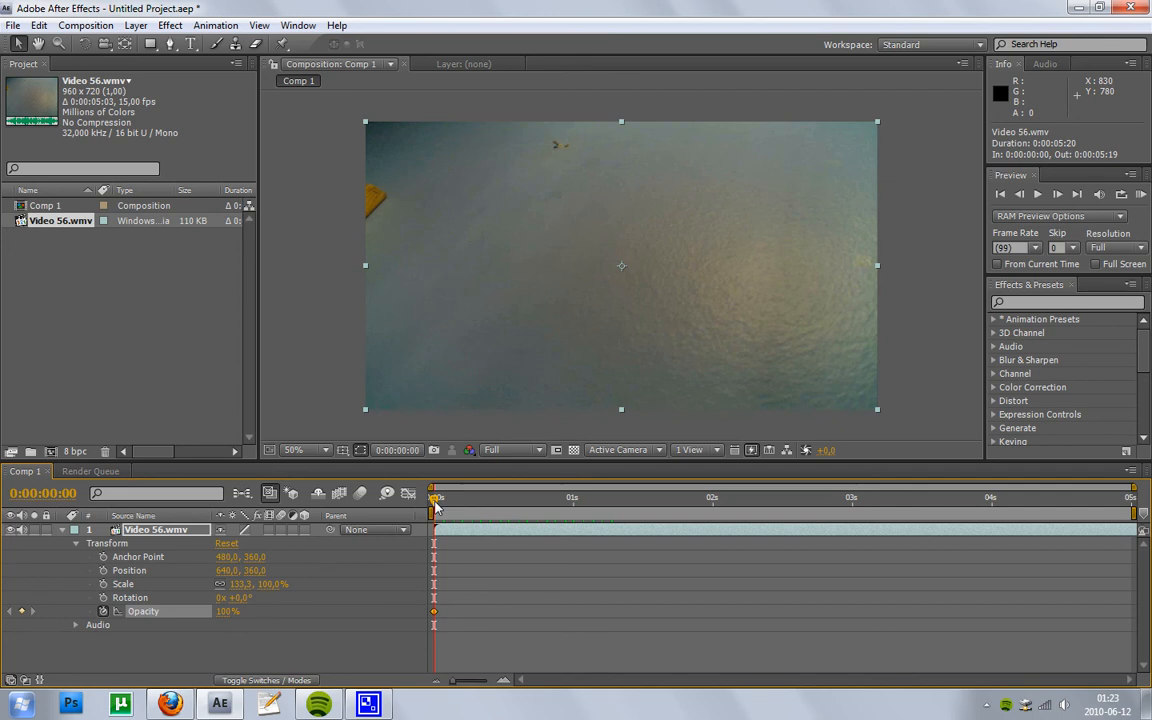
- Add an Opacity keyframe of 0% for the Video 56.wmv layer at 0:00:04:98
left_click_drag(435, 507, 1137, 501)
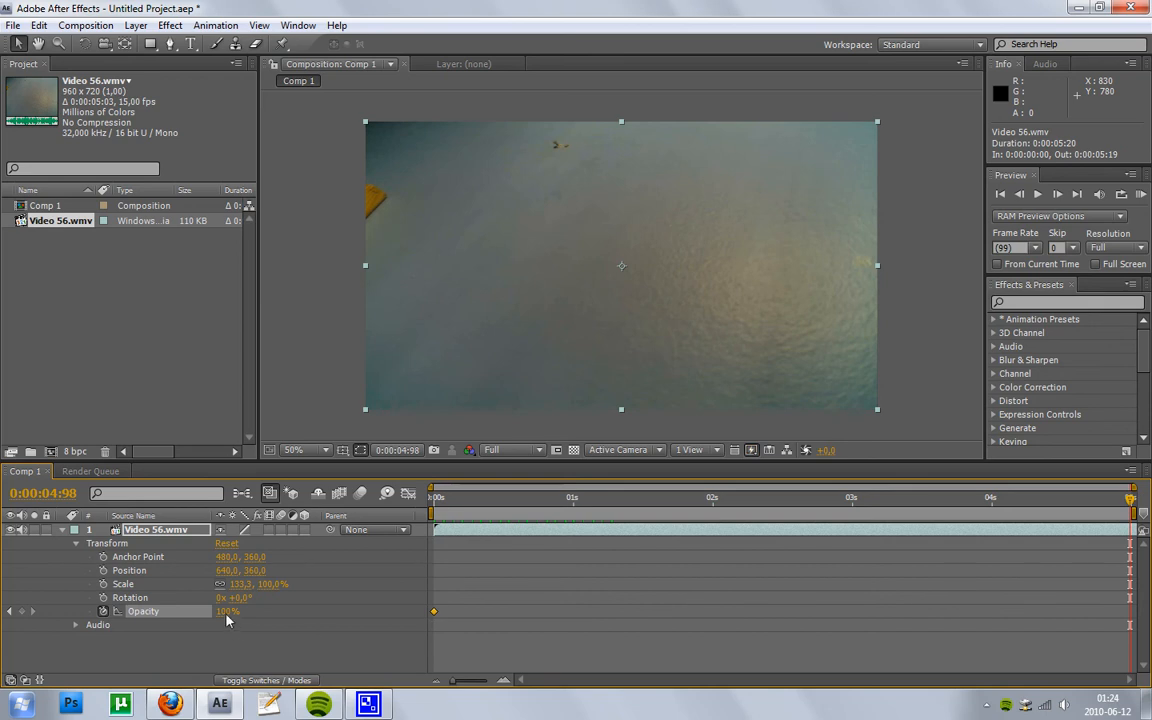
left_click_drag(226, 620, 120, 625)
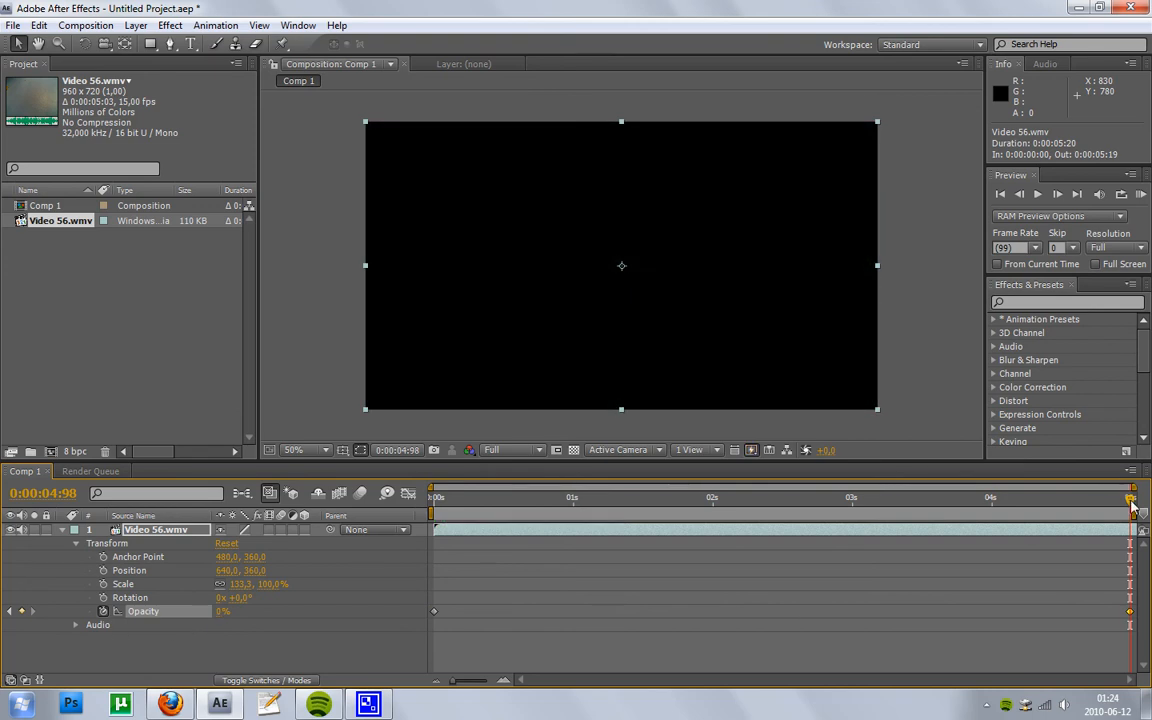
- Return the current time to 0:00:00:00 and add Comp 1 to the render queue
left_click_drag(1133, 507, 431, 530)
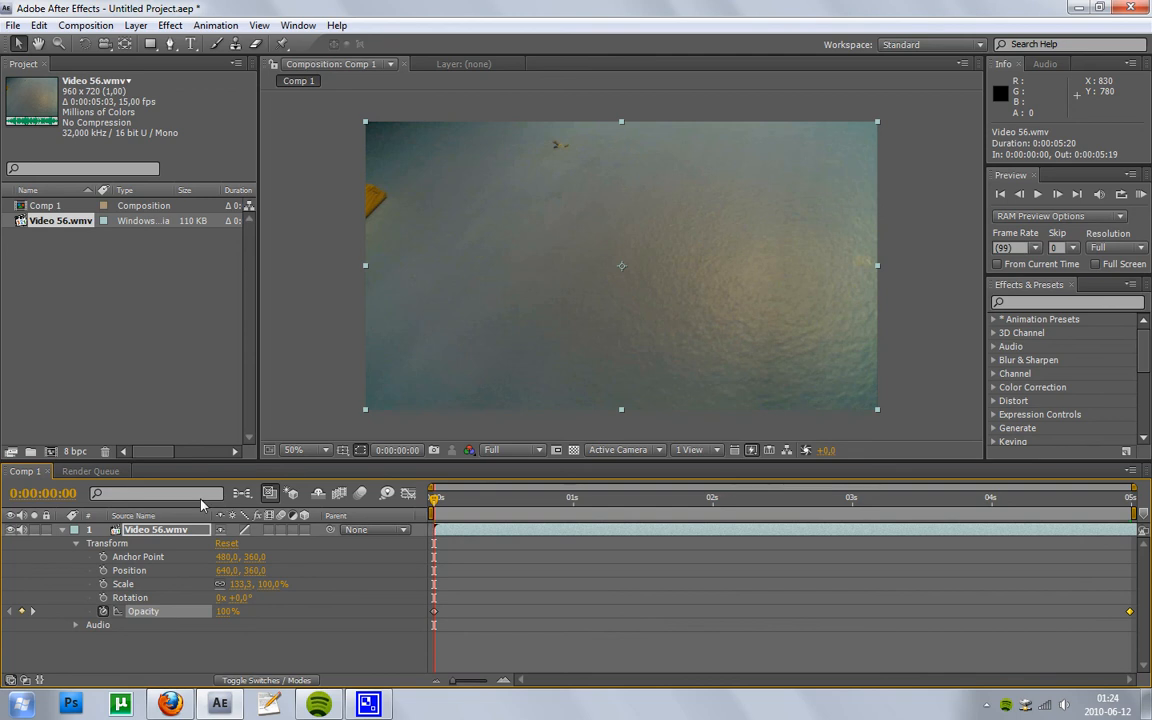
left_click(96, 26)
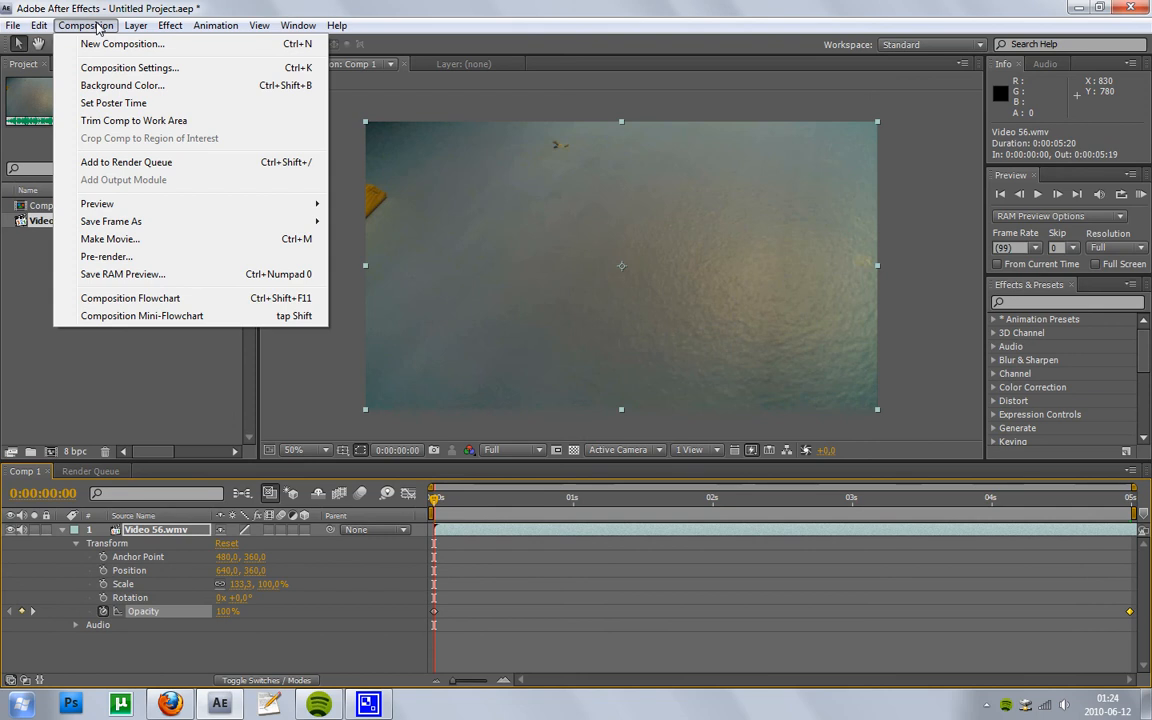
left_click(166, 164)
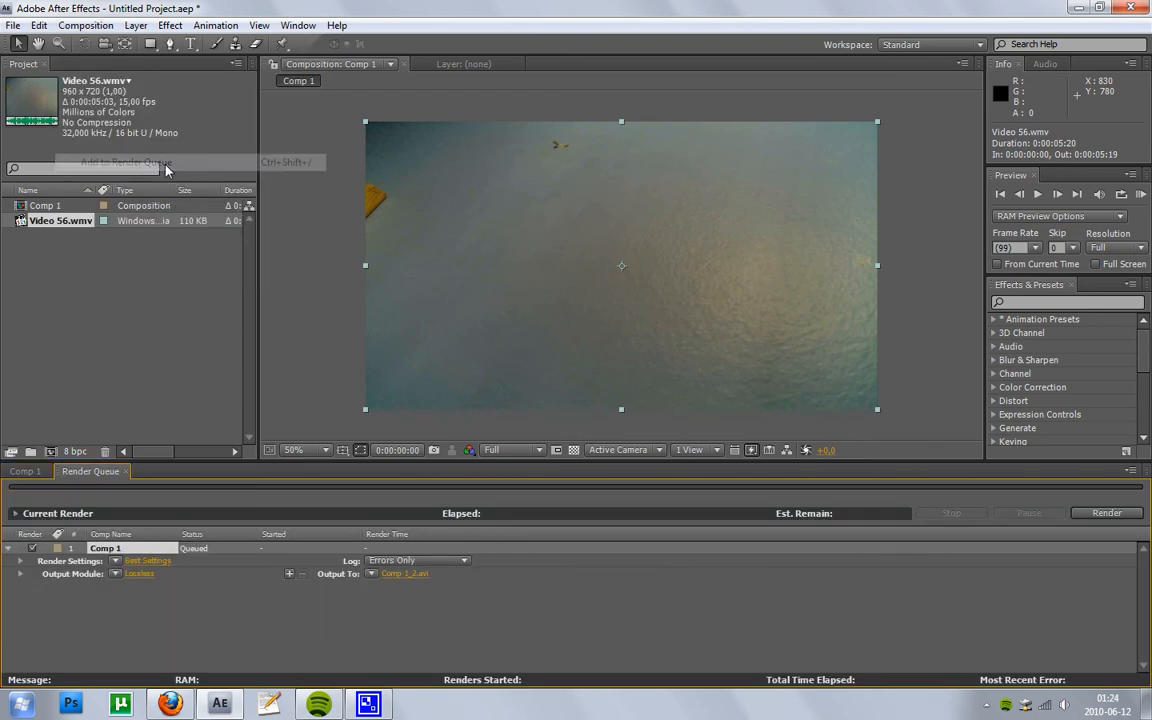
- Set the video compressor to Xvid MPEG-4 Codec in the output module settings of the queued Comp 1
left_click(143, 575)
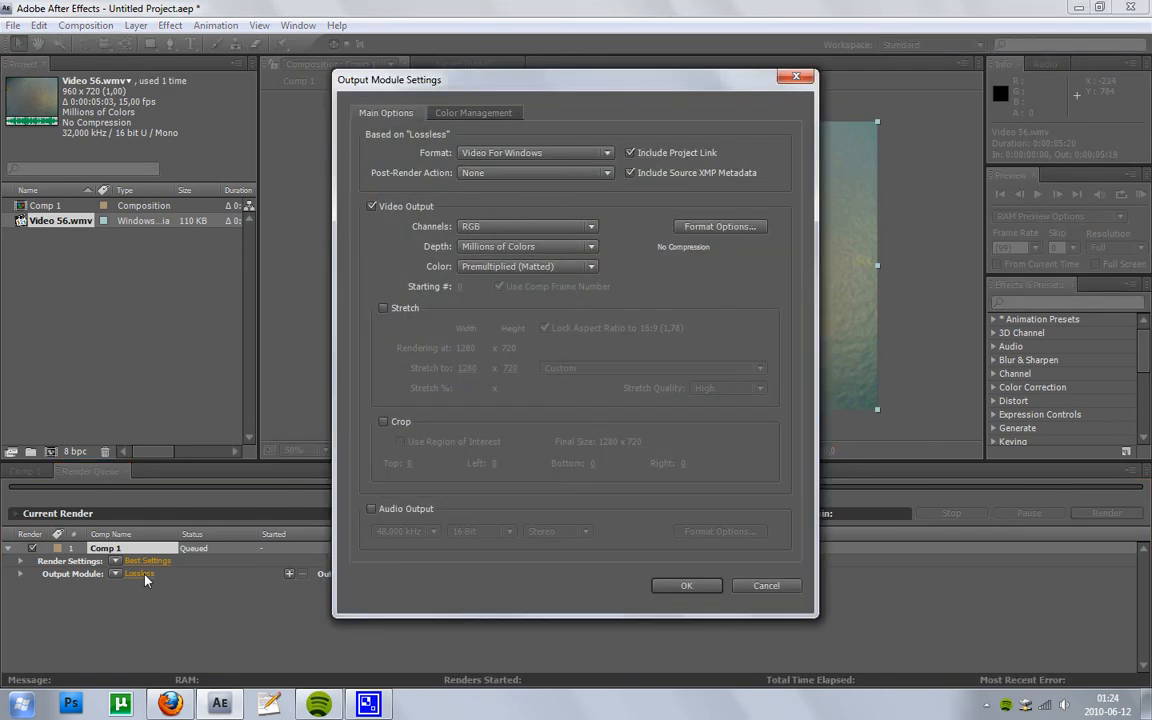
left_click(720, 226)
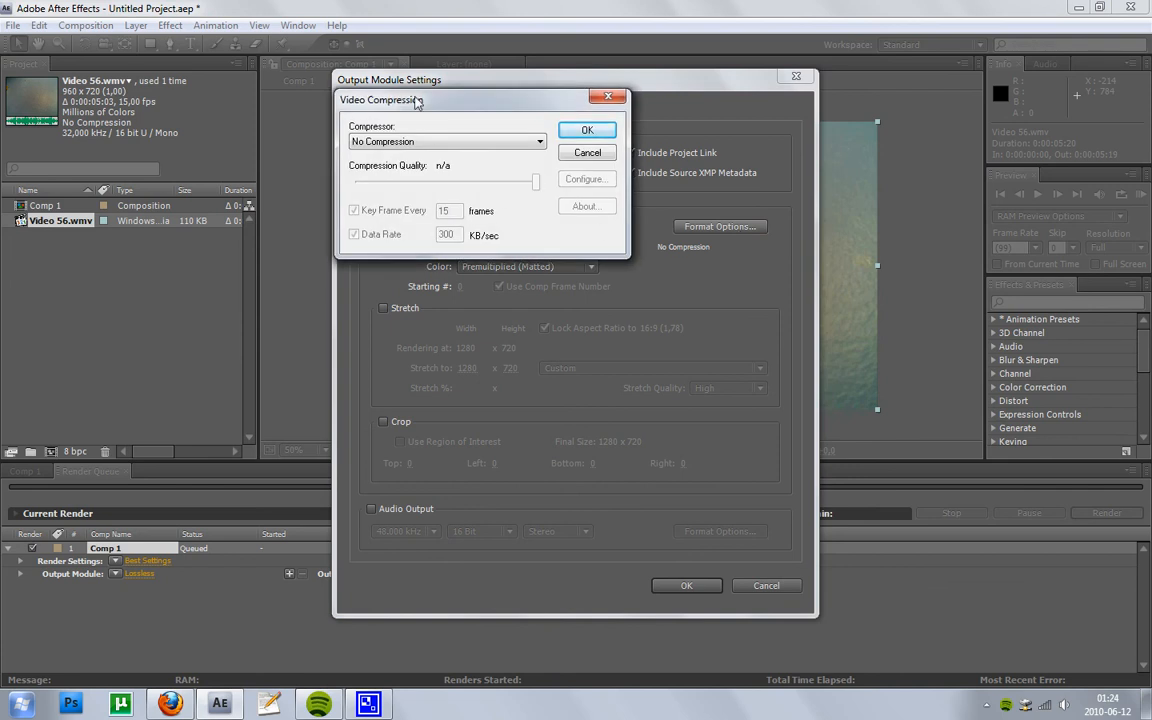
left_click_drag(373, 95, 411, 100)
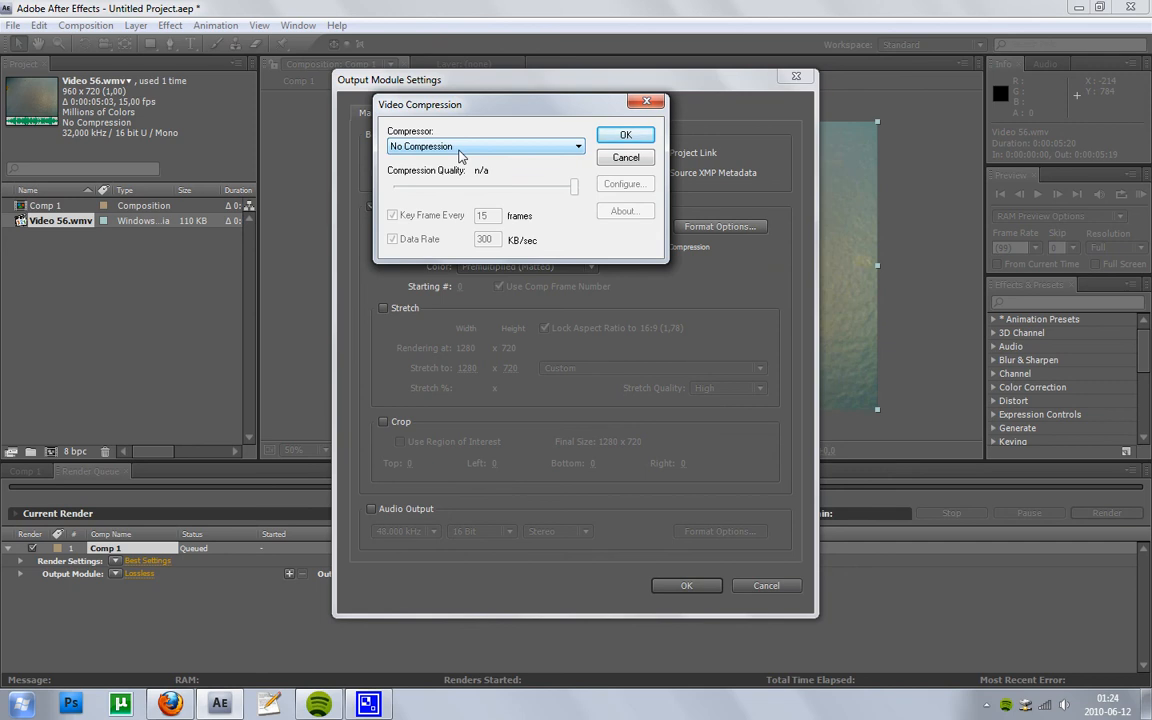
left_click(459, 148)
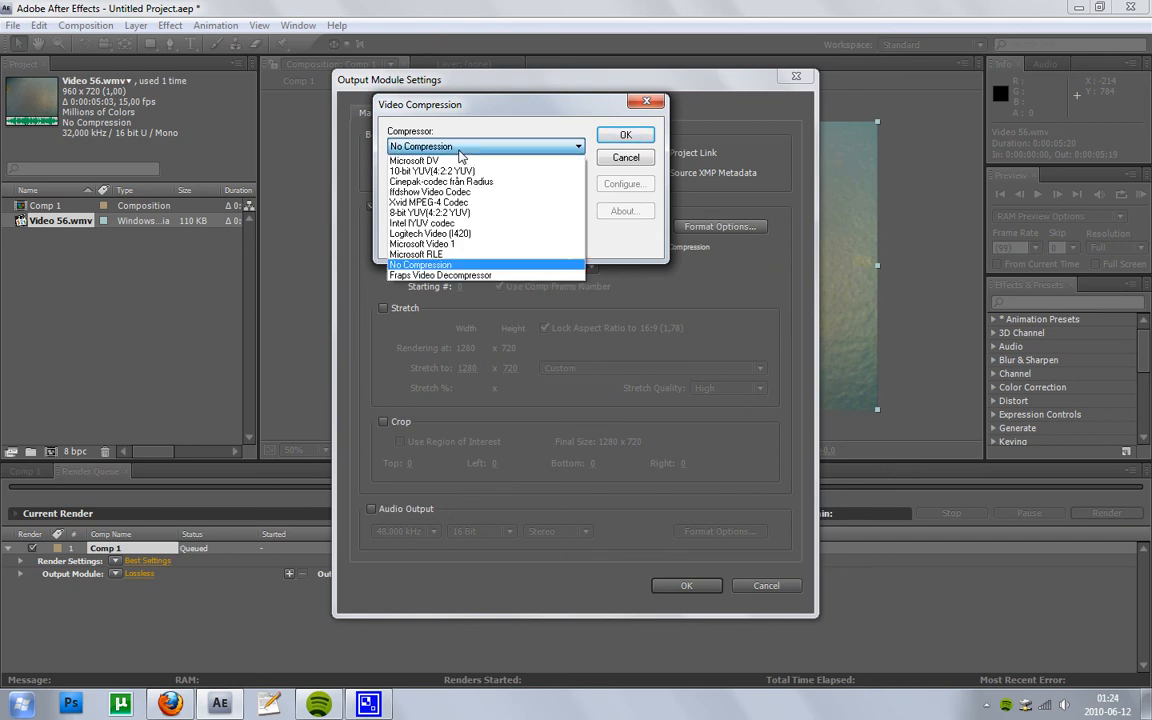
left_click(455, 202)
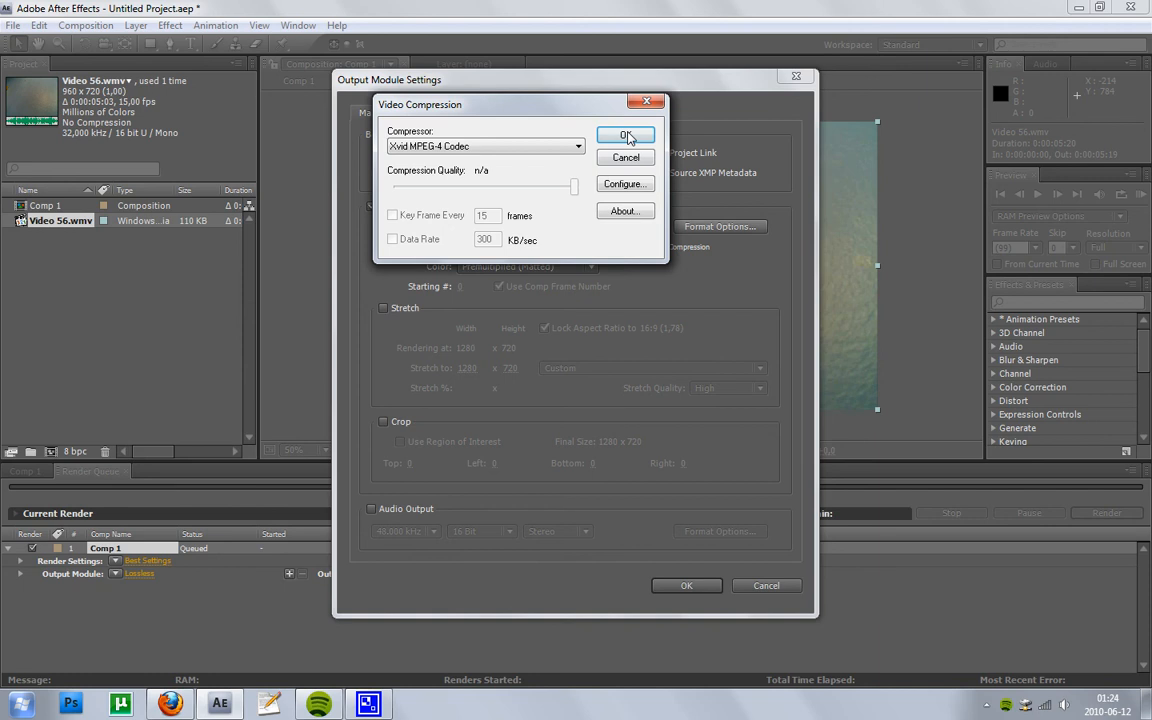
left_click(638, 135)
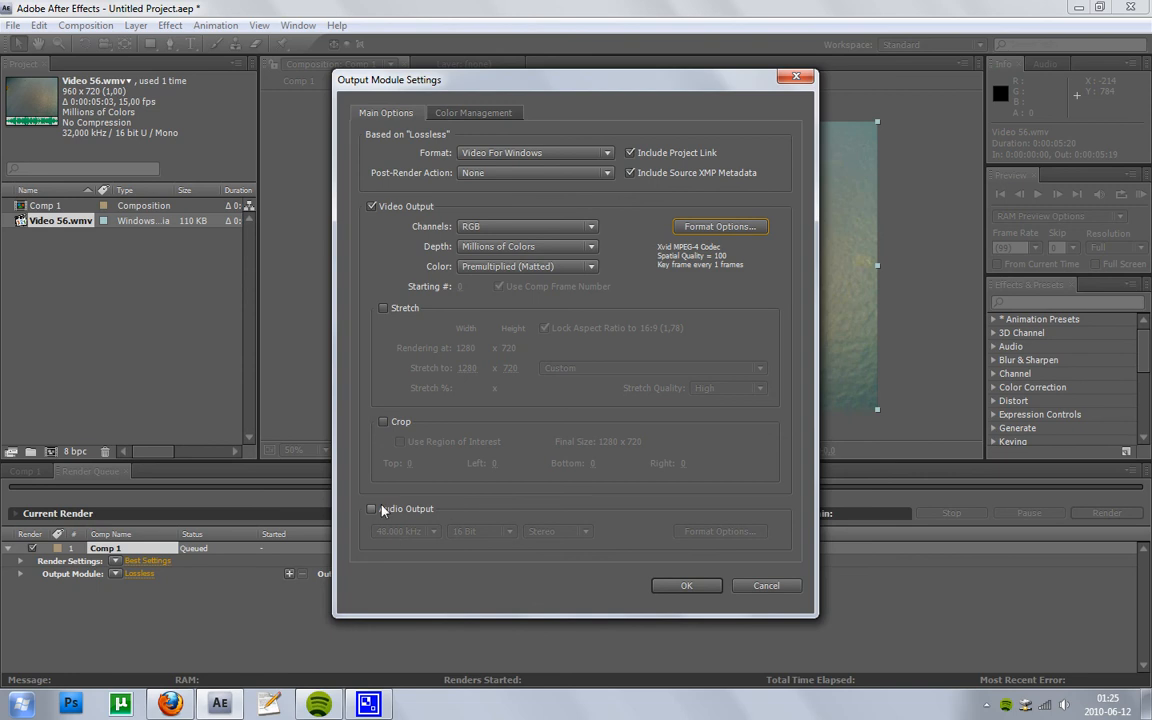
left_click(686, 586)
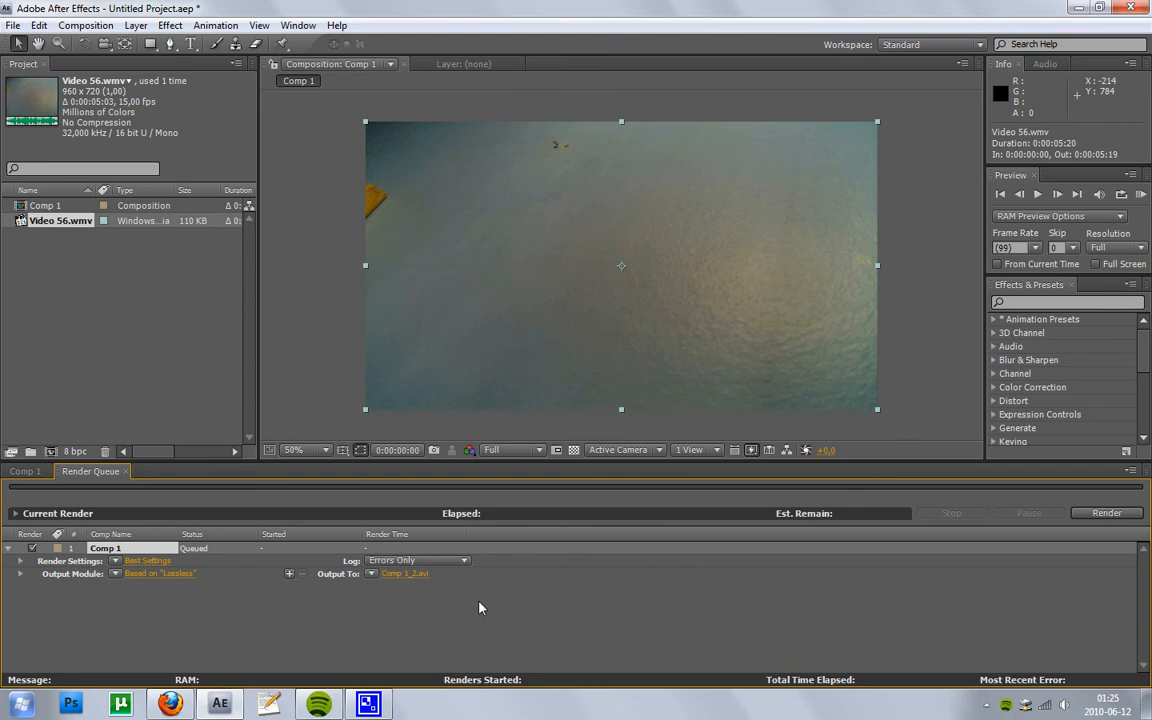
- Start rendering Comp 1, stop it partway, and delete the partial Comp 1_2.avi file from the desktop
left_click(1095, 516)
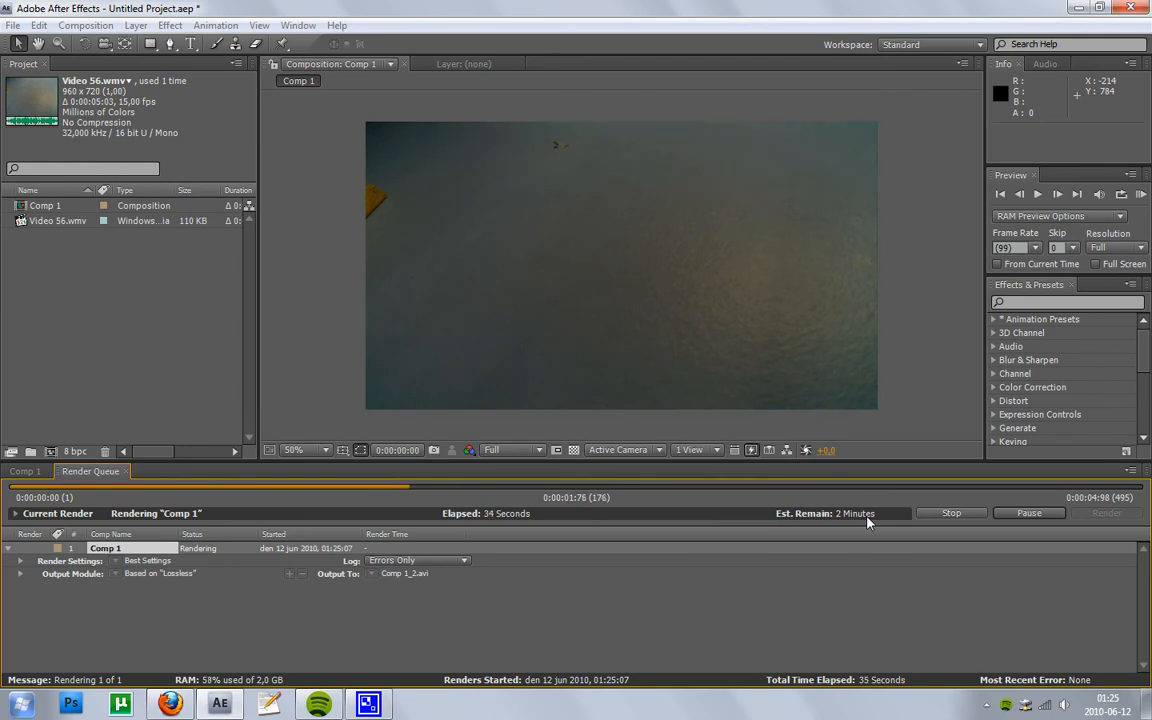
left_click(946, 514)
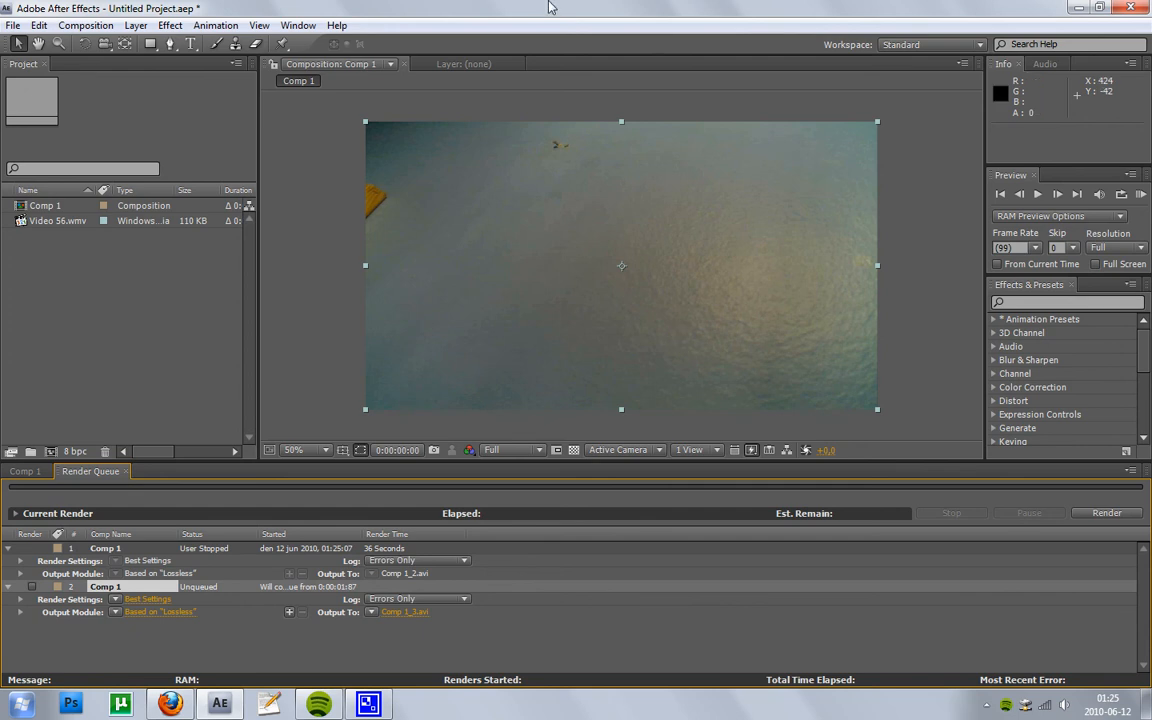
key("super+Right")
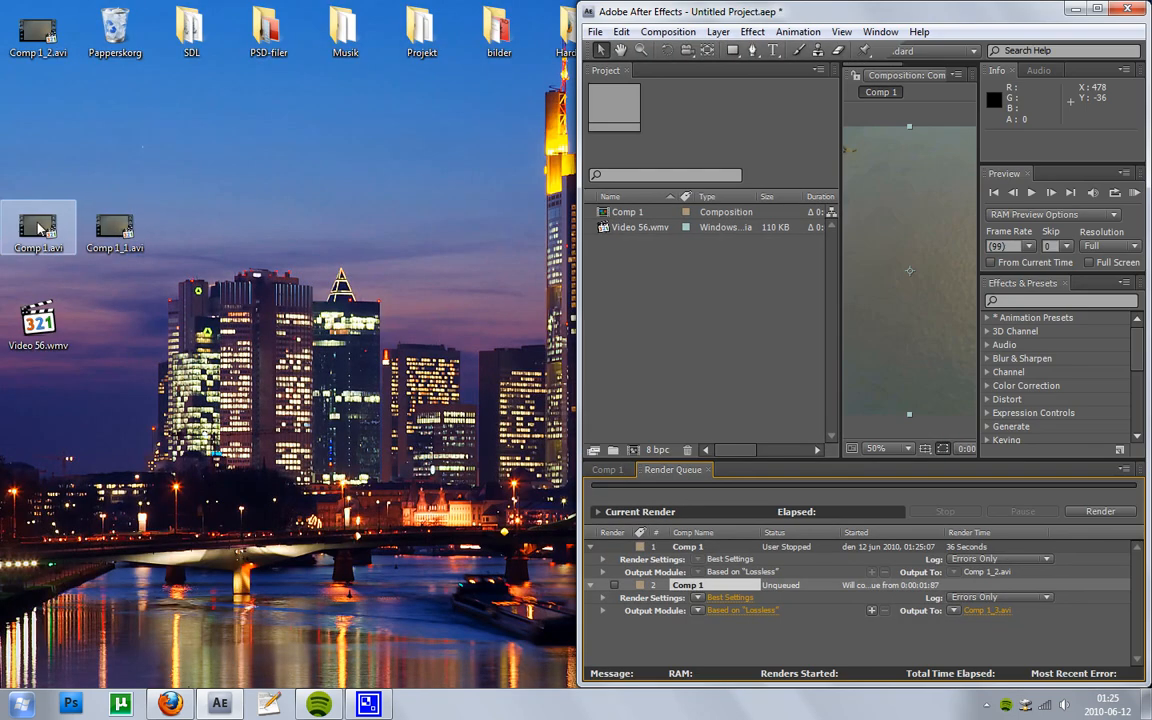
left_click(37, 30)
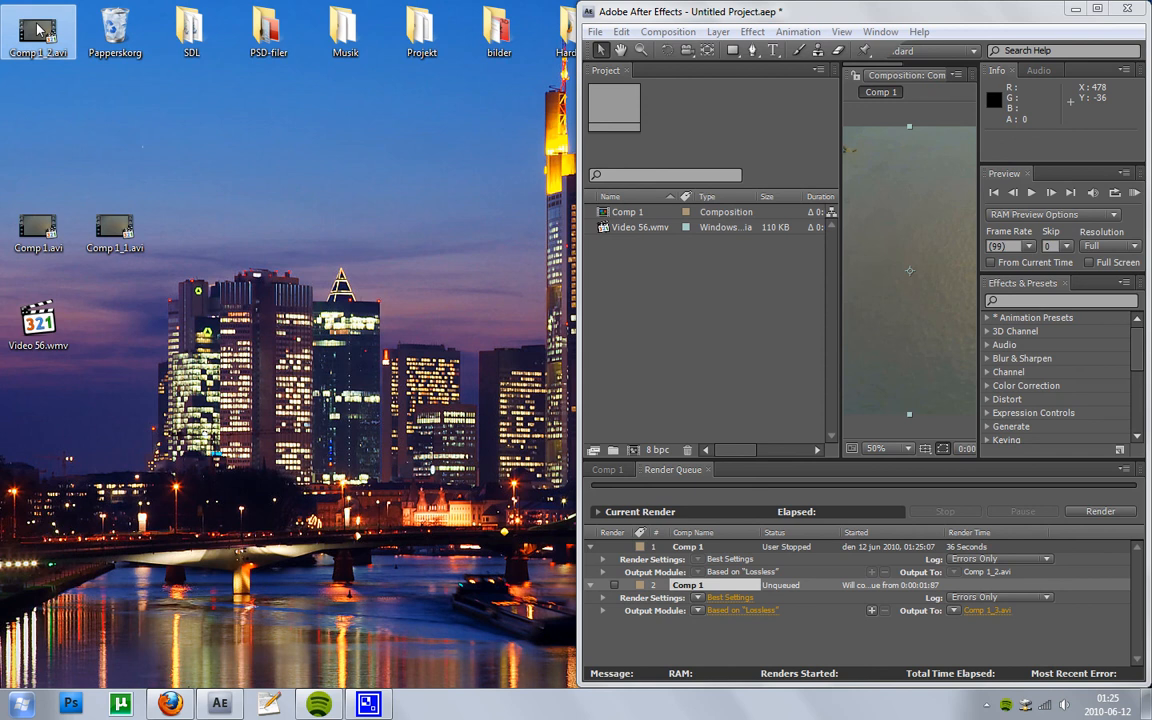
key("Delete")
key("Return")
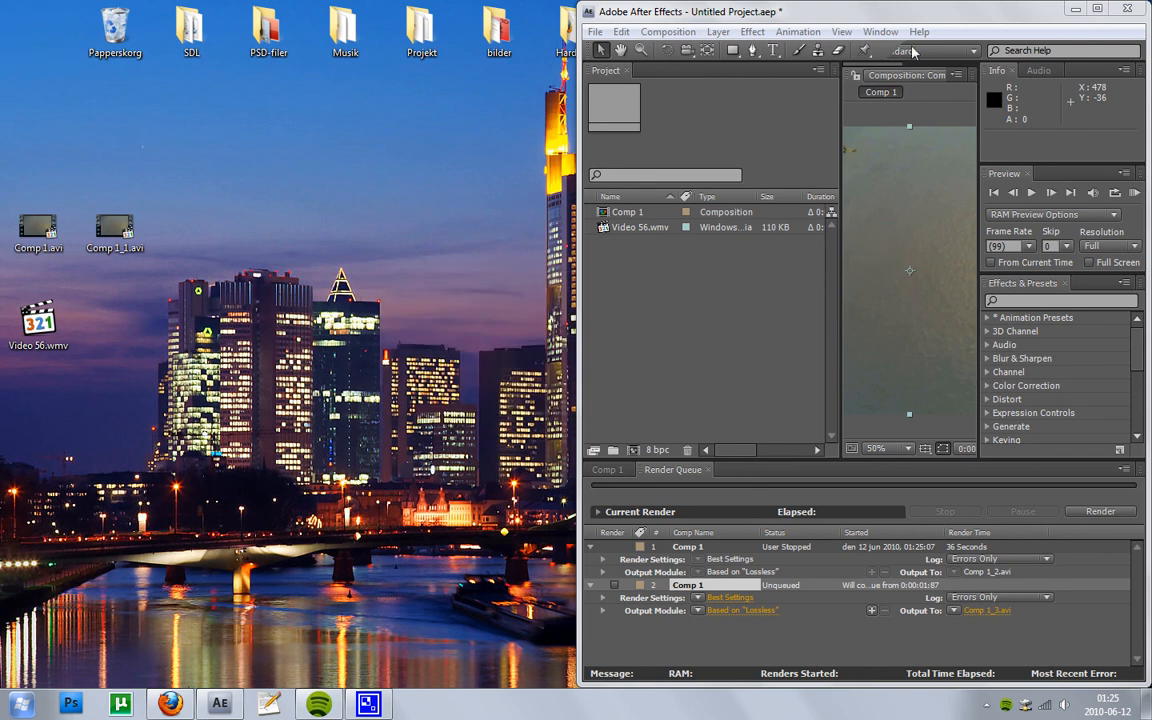
- Play the finished render Comp 1_1.avi from the desktop in a smaller Media Player Classic window and close the player
double_click(114, 244)
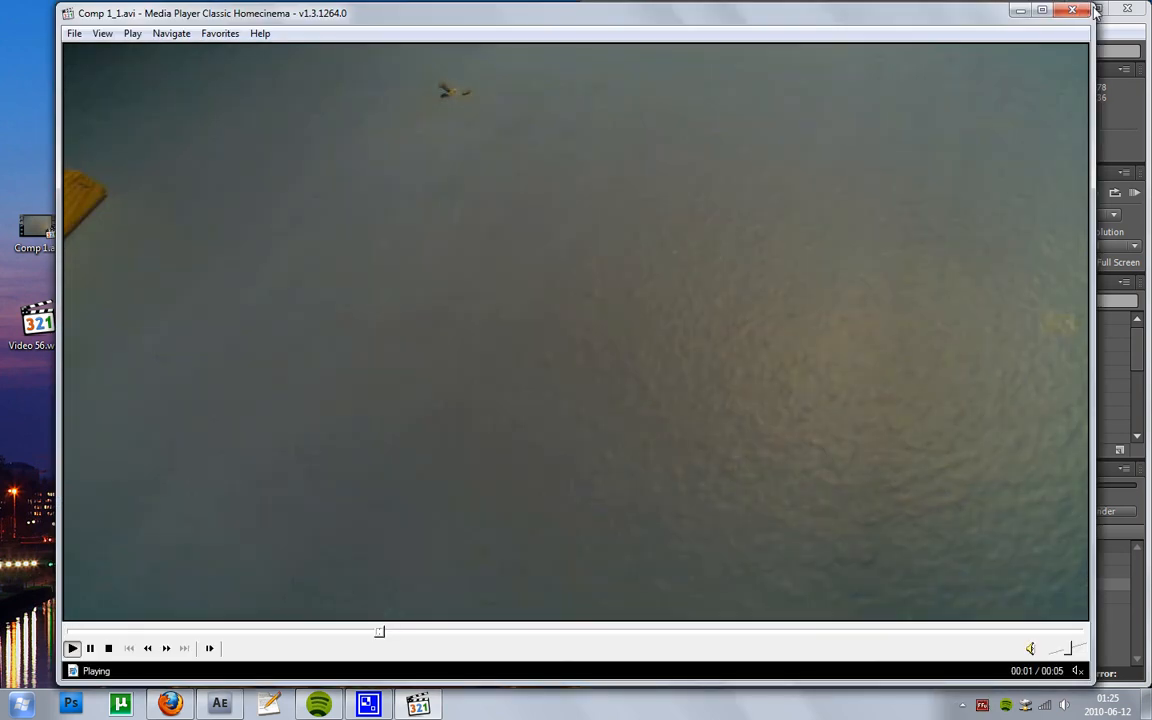
left_click_drag(1096, 10, 459, 272)
left_click(73, 633)
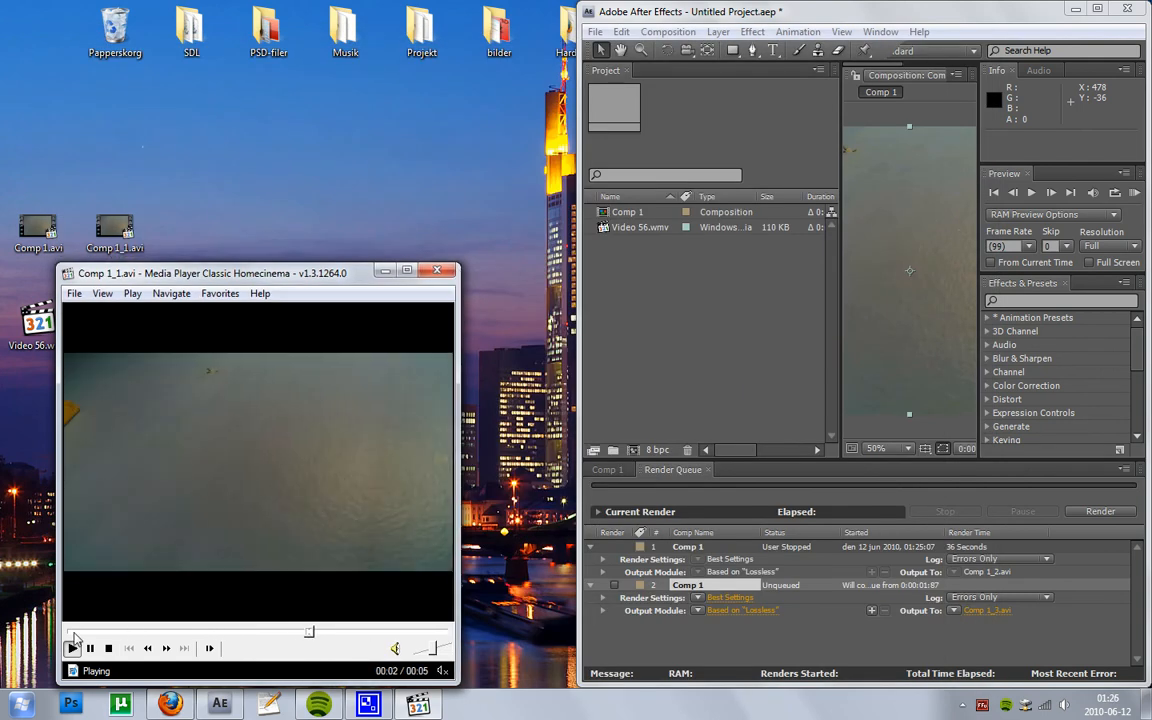
left_click(437, 270)
- Switch to the maximized After Effects window and move the 0% Opacity keyframe in the Comp 1 timeline to 0:00:00:48
double_click(987, 10)
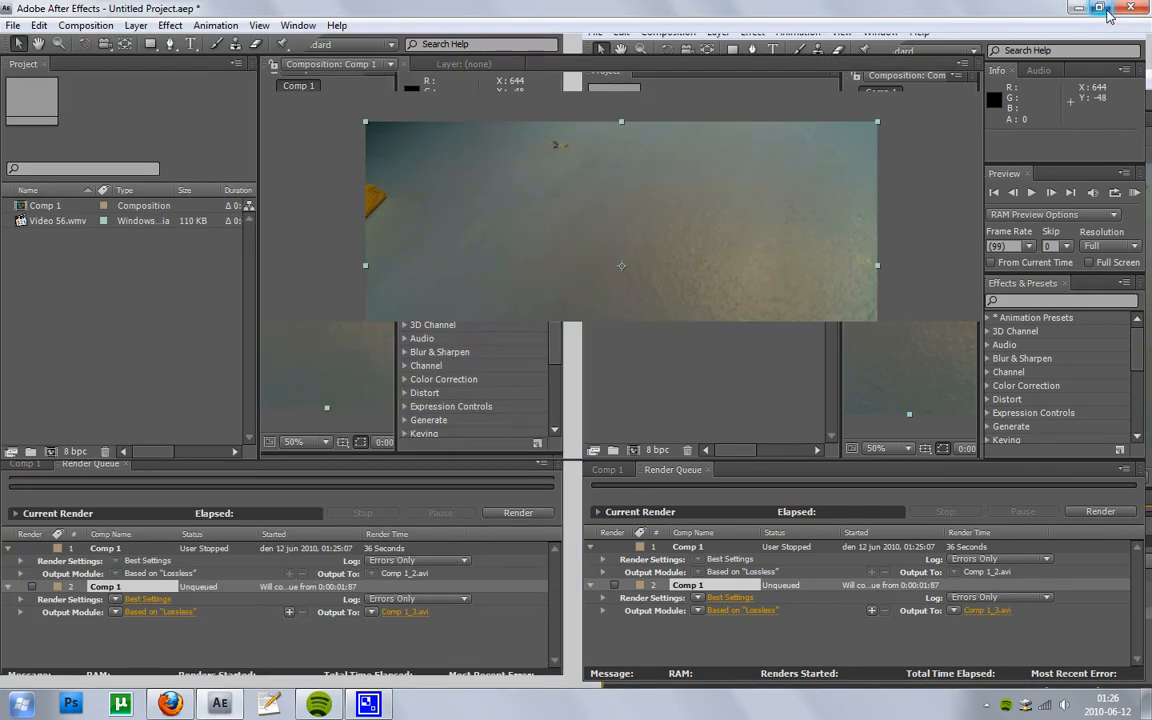
left_click(25, 471)
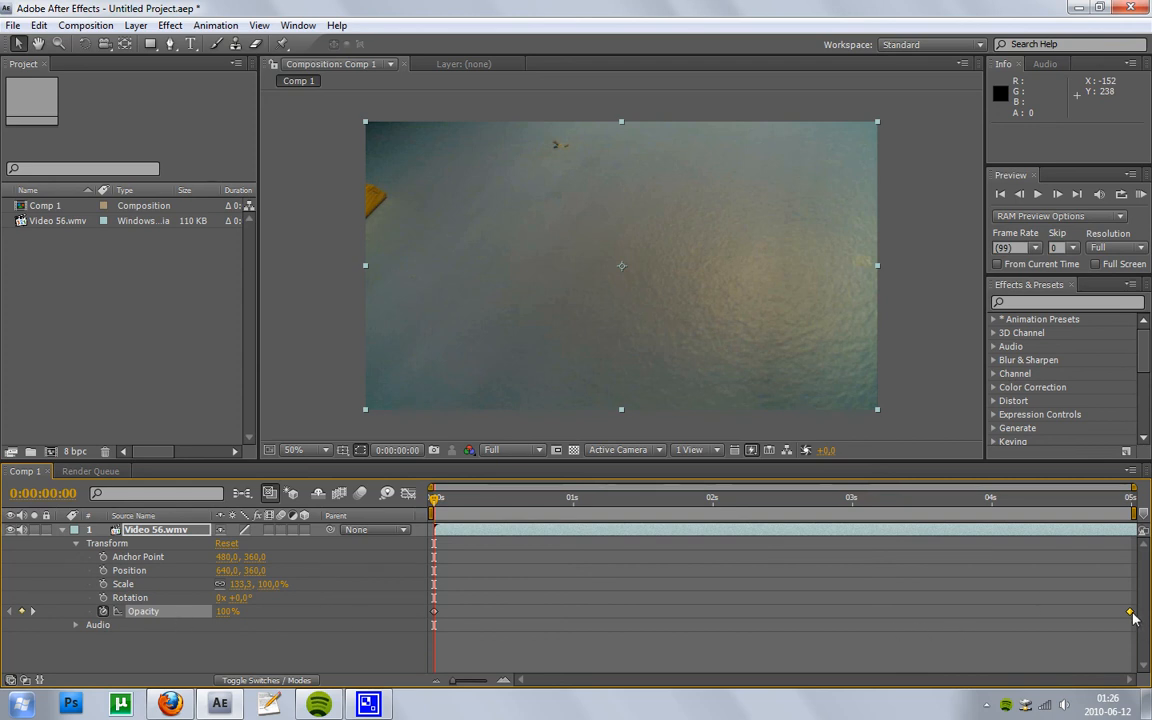
left_click_drag(1133, 617, 505, 628)
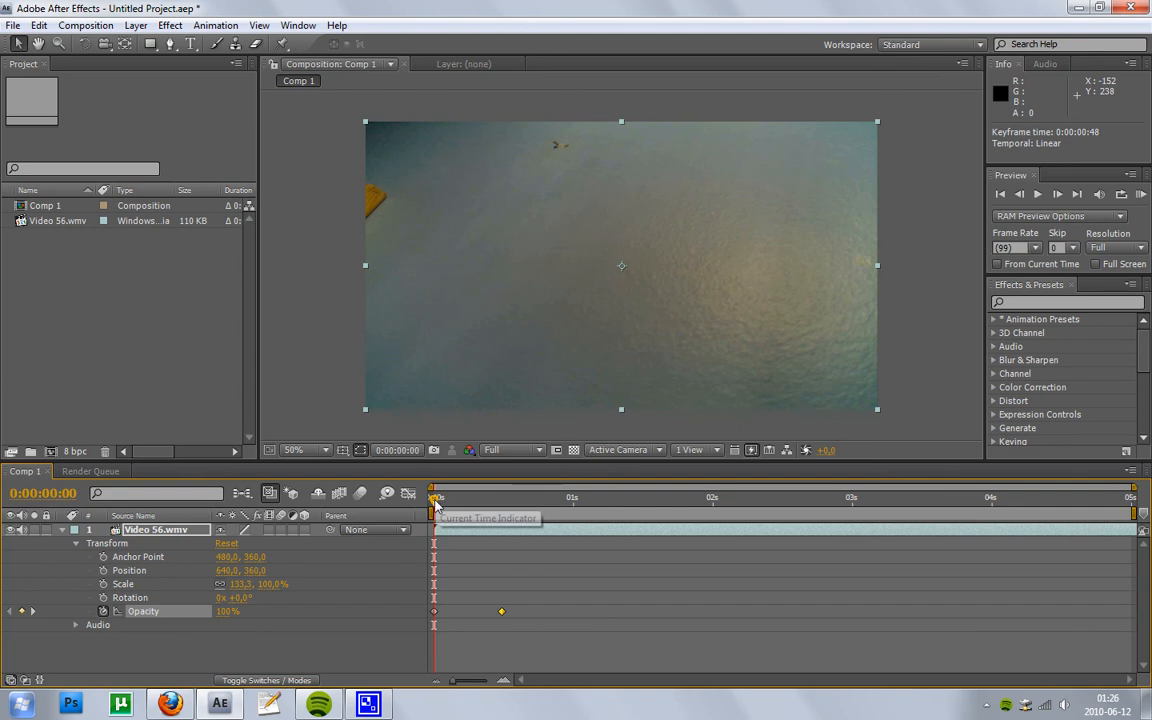
mouse_move(435, 502)
left_mouse_down()
mouse_move(556, 524)
mouse_move(689, 524)
mouse_move(436, 522)
left_mouse_up()
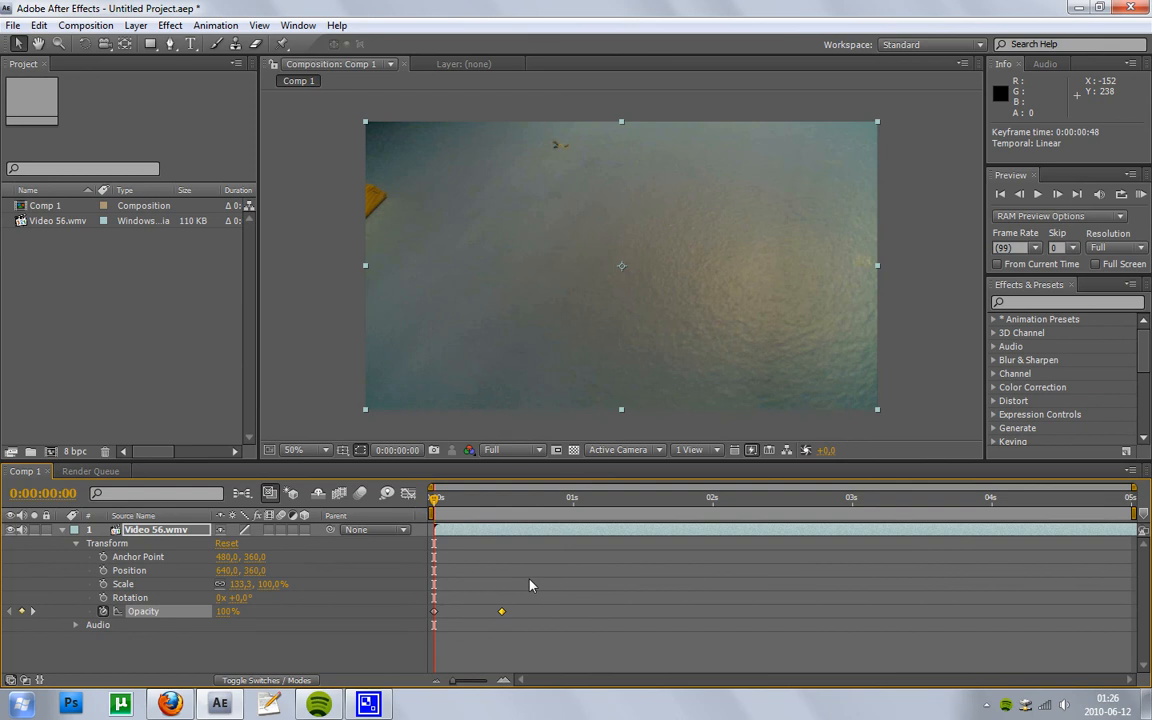
- Copy both Opacity keyframes of the Video 56.wmv layer and paste them at 0:00:00:86
left_click_drag(508, 611, 440, 634)
key("ctrl+c")
key("ctrl+v")
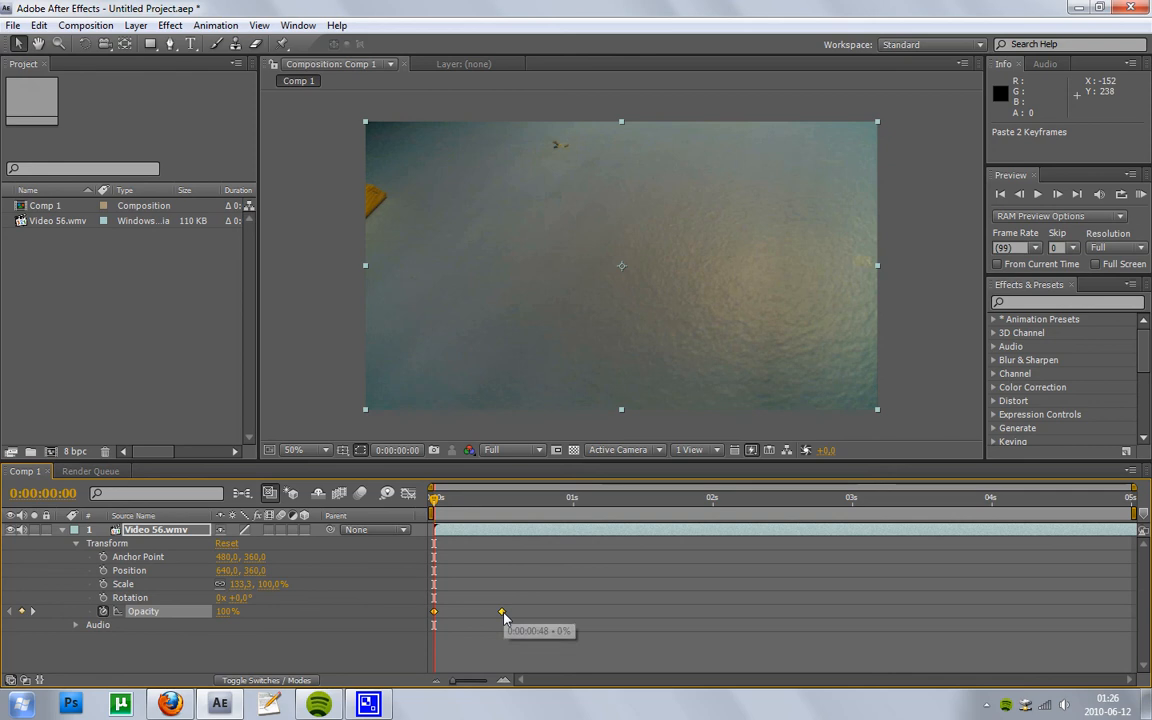
left_click(503, 613)
key("ctrl+c")
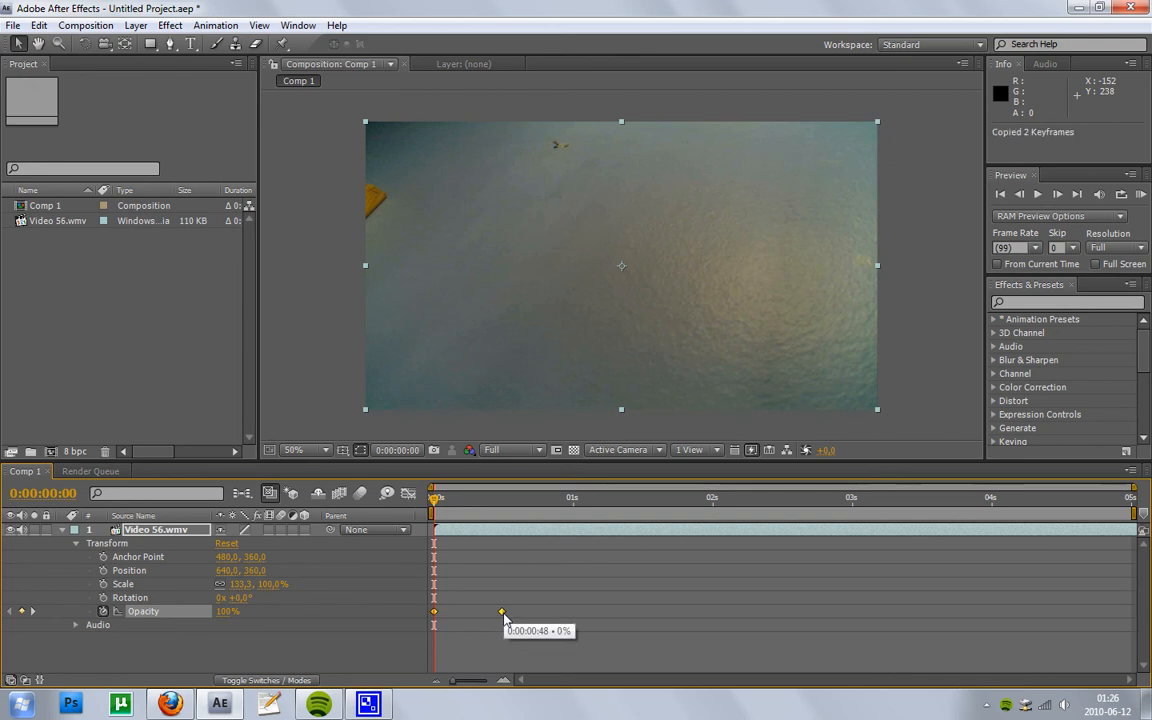
key("ctrl+v")
left_click_drag(435, 506, 564, 517)
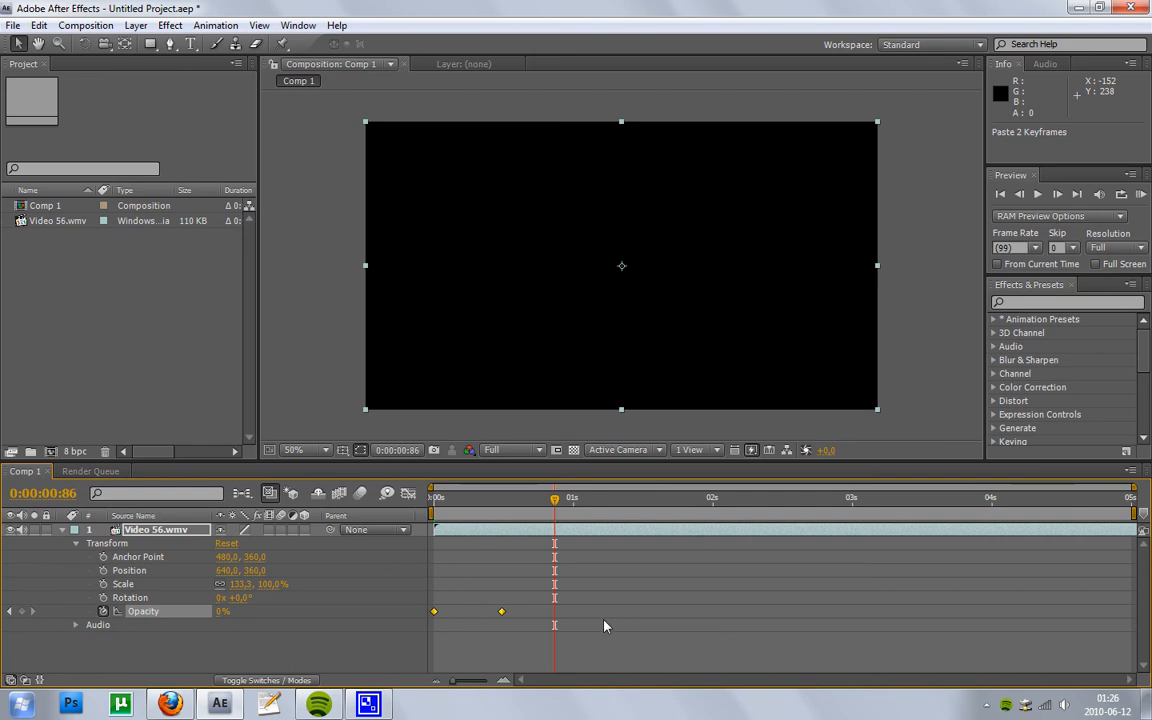
key("ctrl+v")
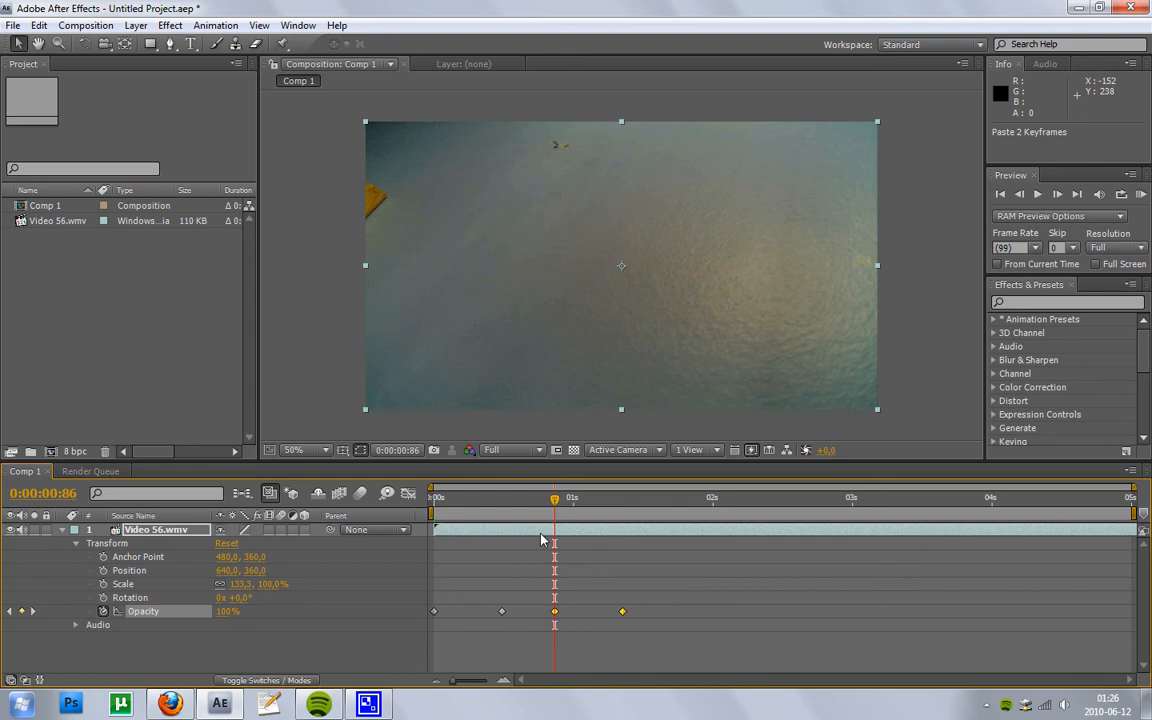
- Paste the copied Opacity keyframe pair four more times along the rest of the clip, including at 0:00:01:79 and 0:00:03:61, and collapse the layer's properties
left_click_drag(556, 505, 685, 503)
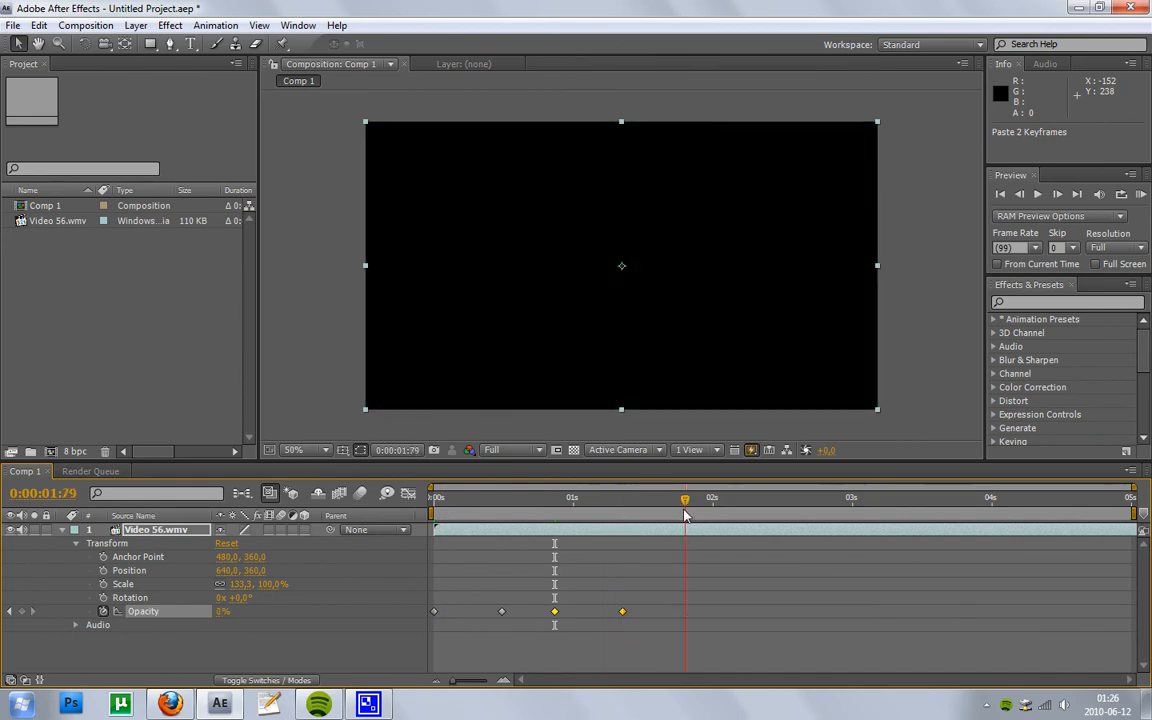
key("ctrl+v")
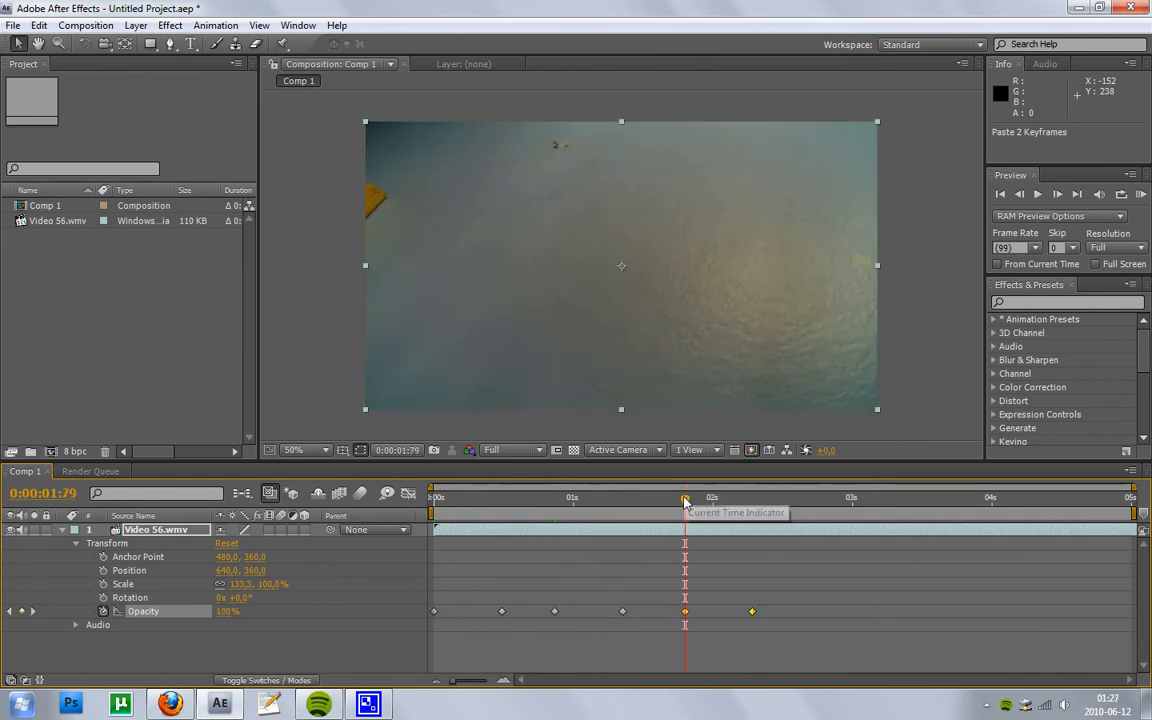
left_click_drag(685, 503, 938, 507)
key("ctrl+v")
key("ctrl+v")
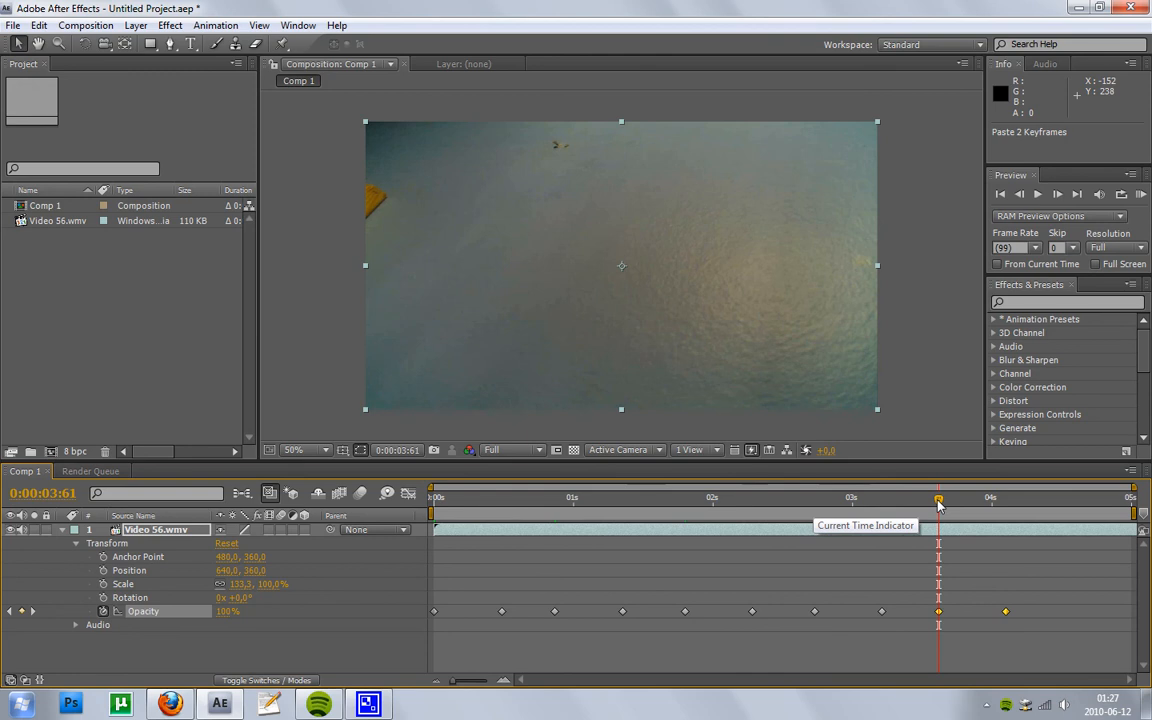
left_click_drag(938, 507, 535, 527)
key("ctrl+v")
left_click(76, 543)
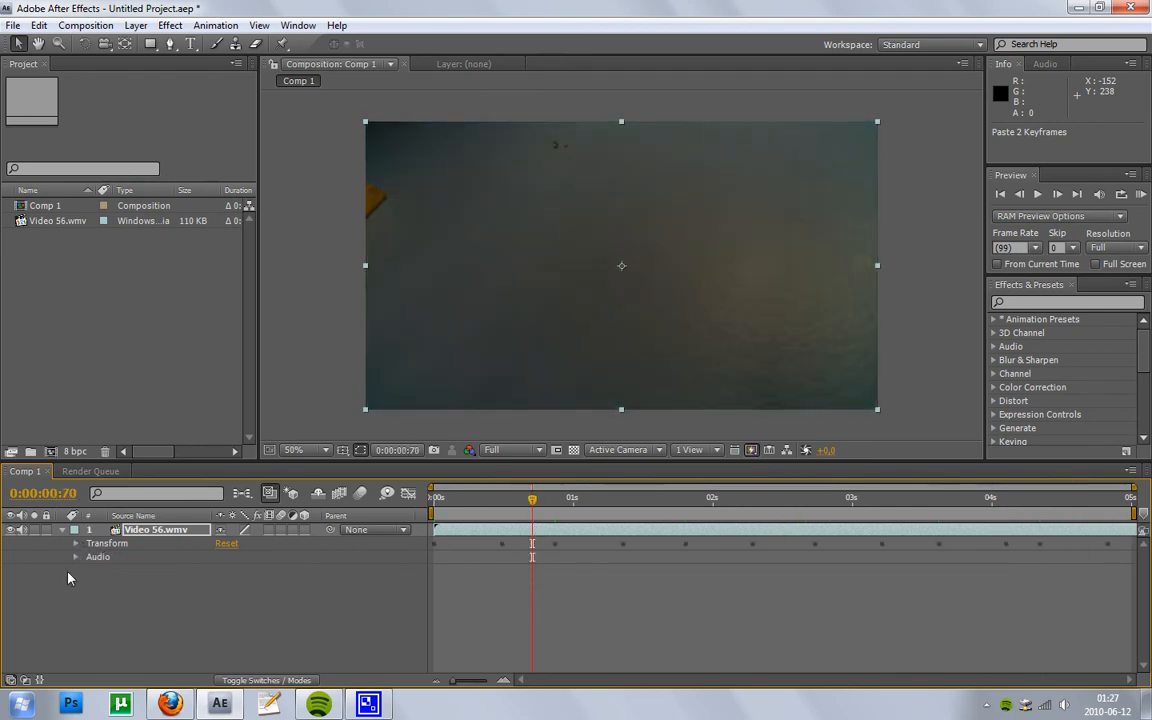
left_click(62, 529)
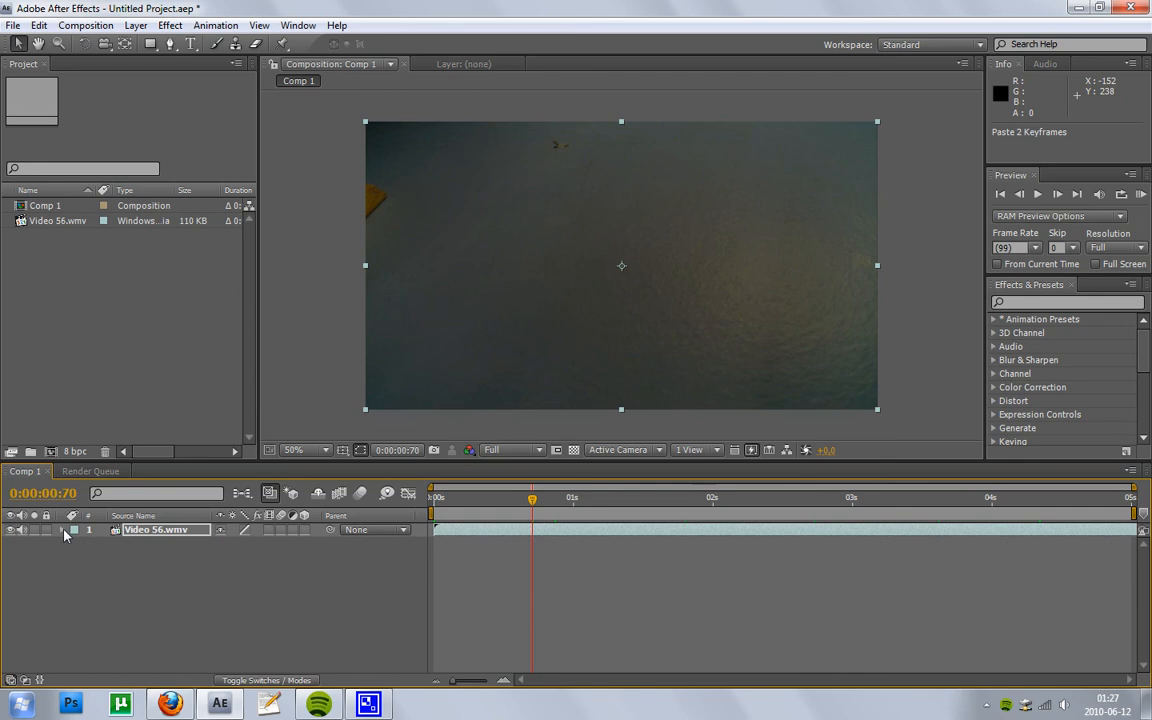
- Add Comp 1 to the render queue again and collapse the two earlier queue items, leaving the second one unqueued
left_click(85, 25)
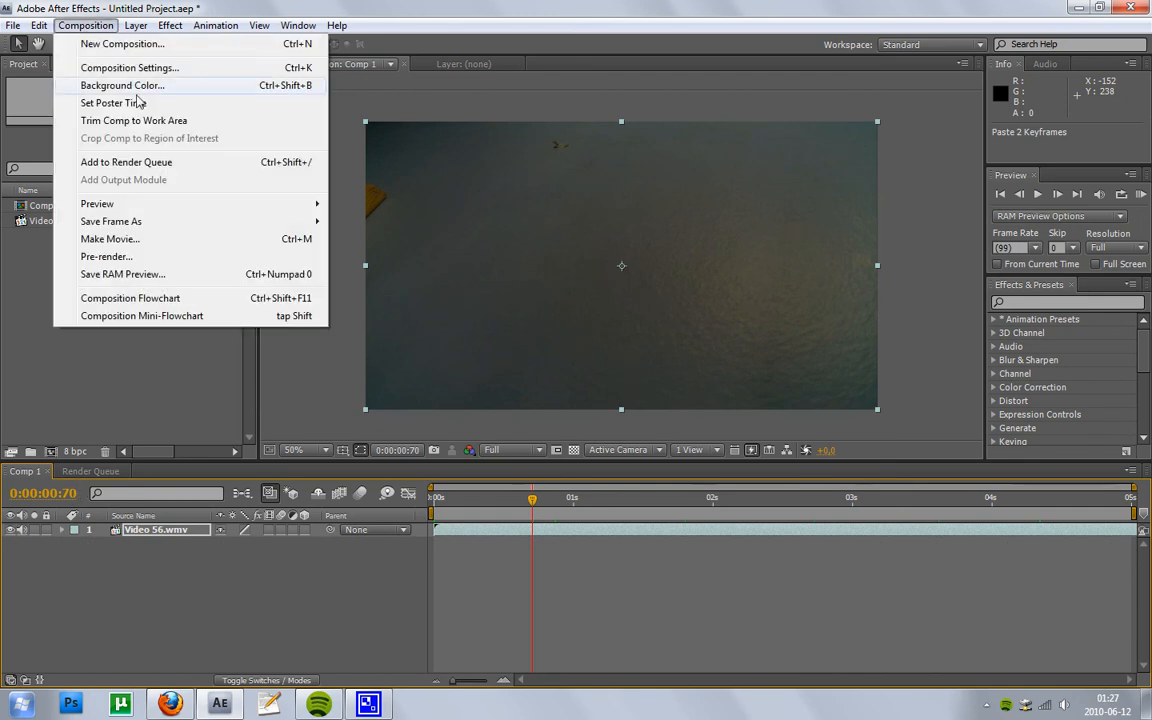
left_click(128, 163)
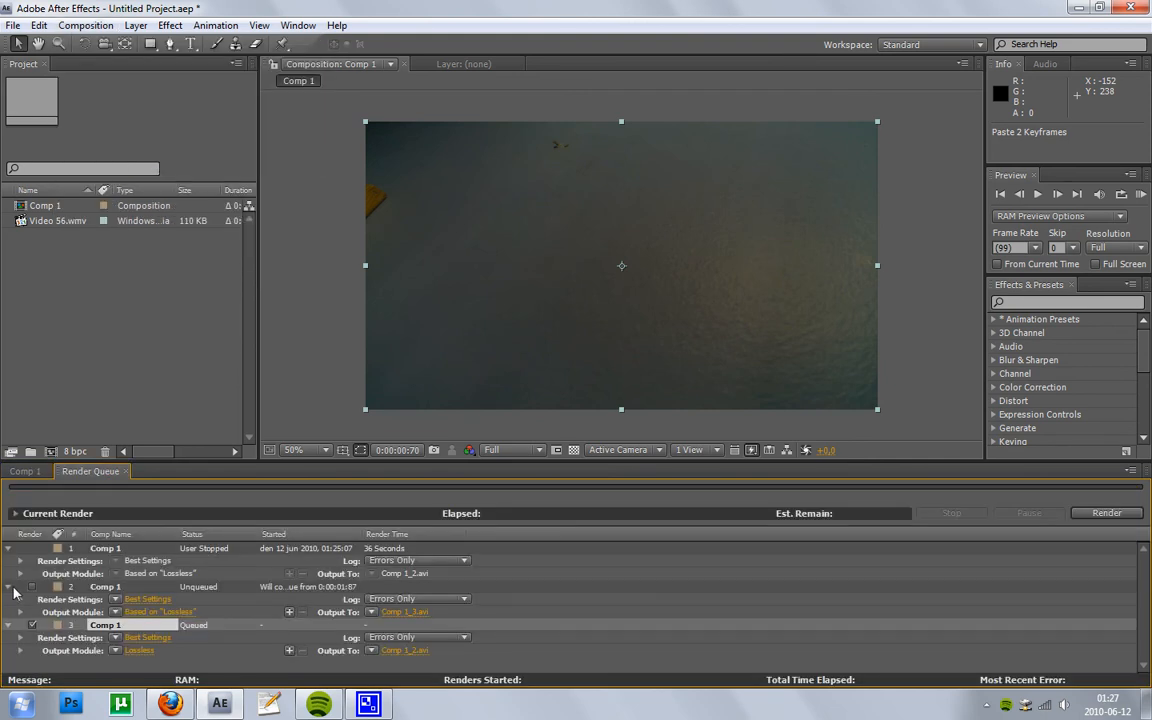
left_click(9, 548)
left_click(8, 559)
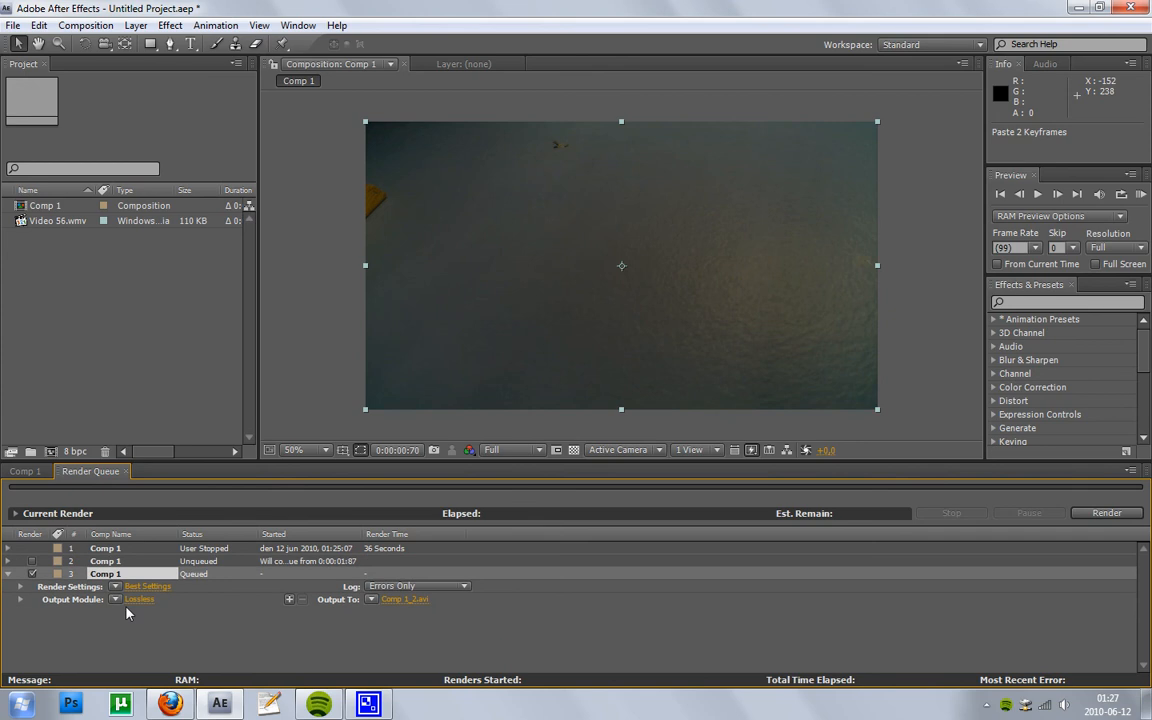
left_click(9, 562)
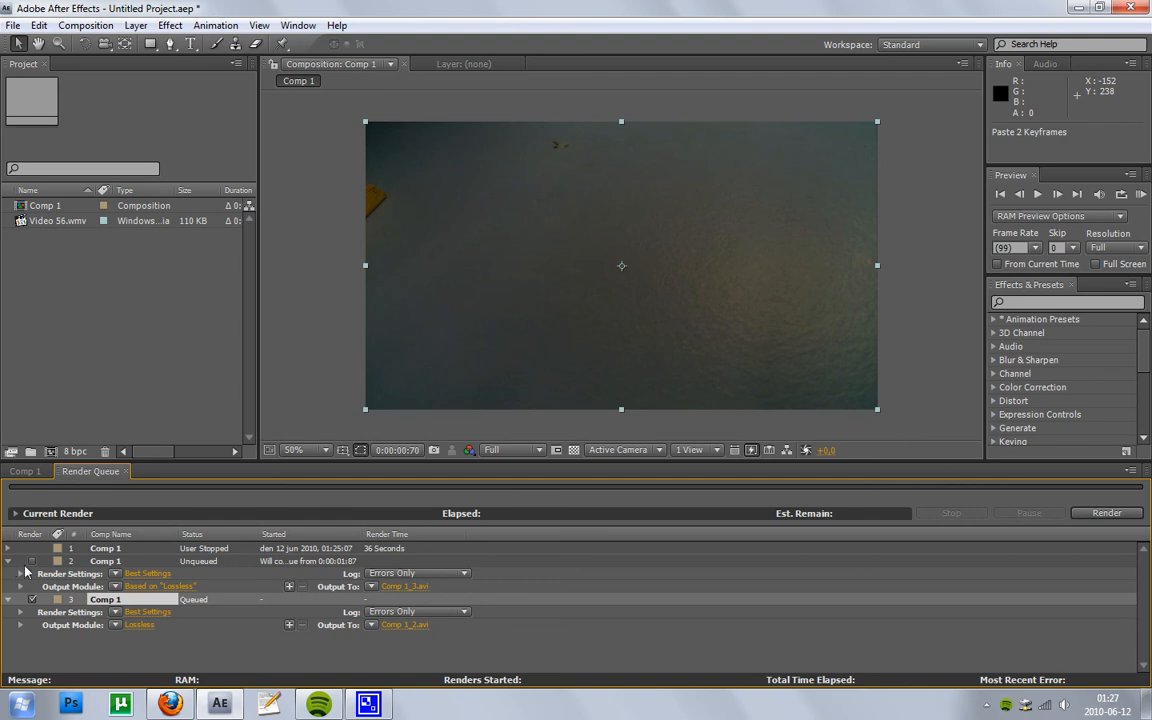
left_click(35, 568)
left_click(32, 562)
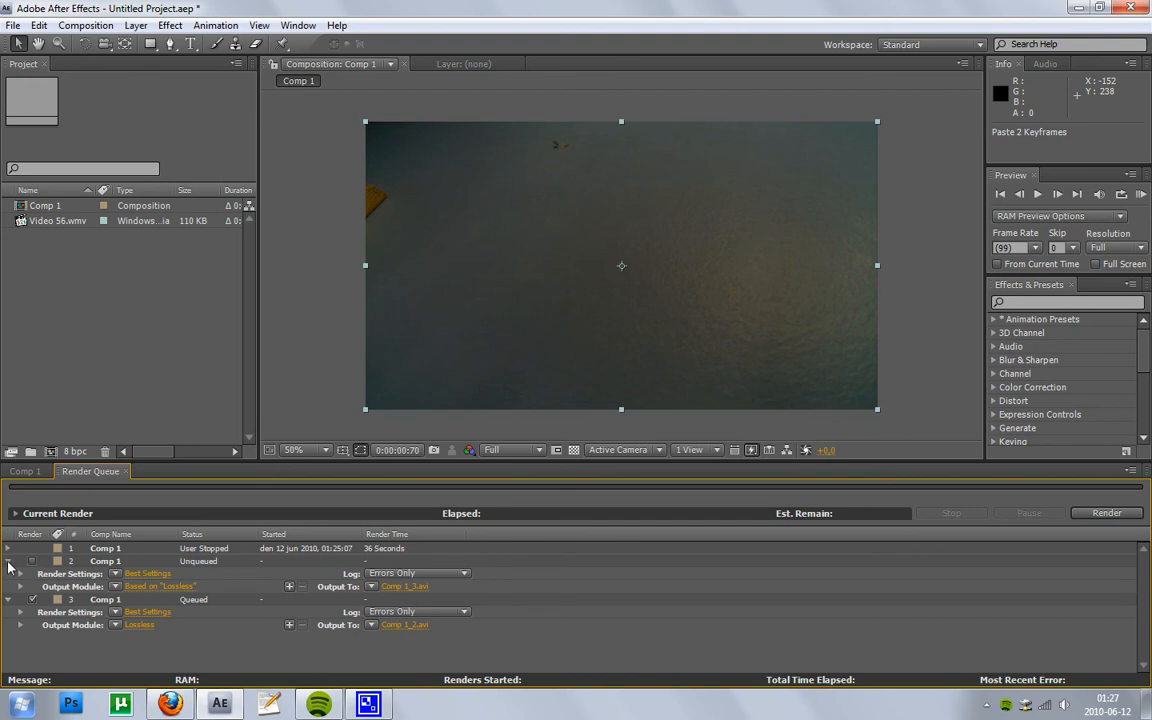
left_click(8, 563)
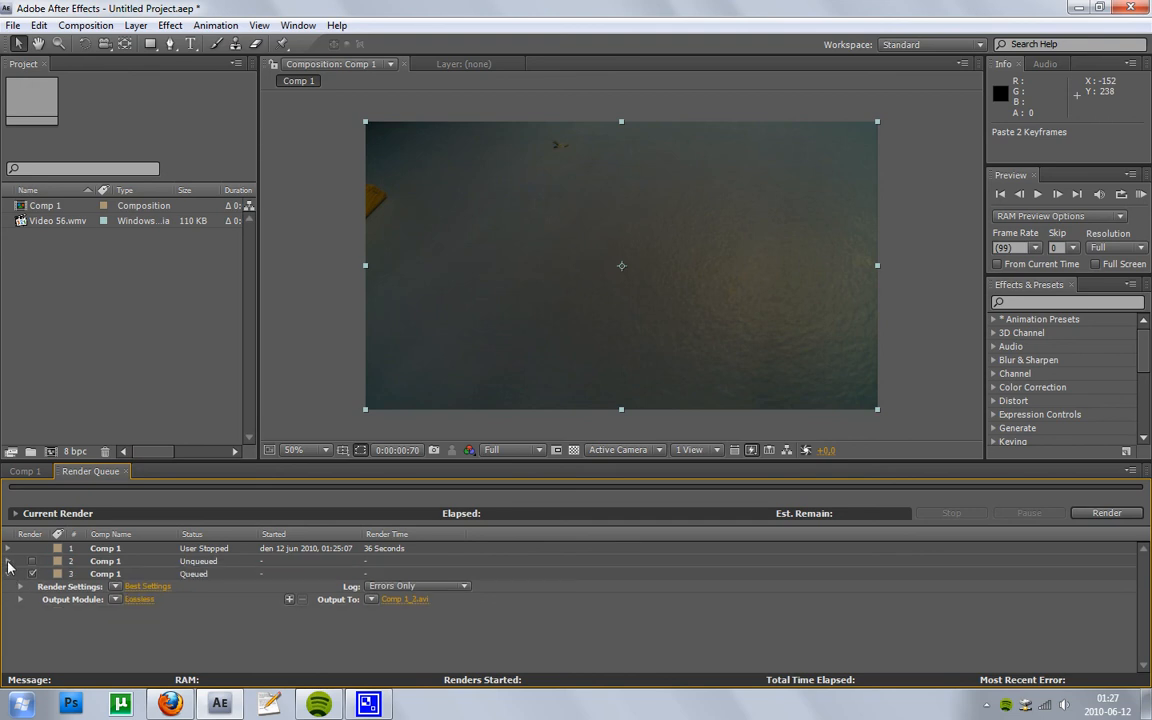
left_click(140, 601)
left_click(785, 83)
left_click_drag(808, 8, 832, 33)
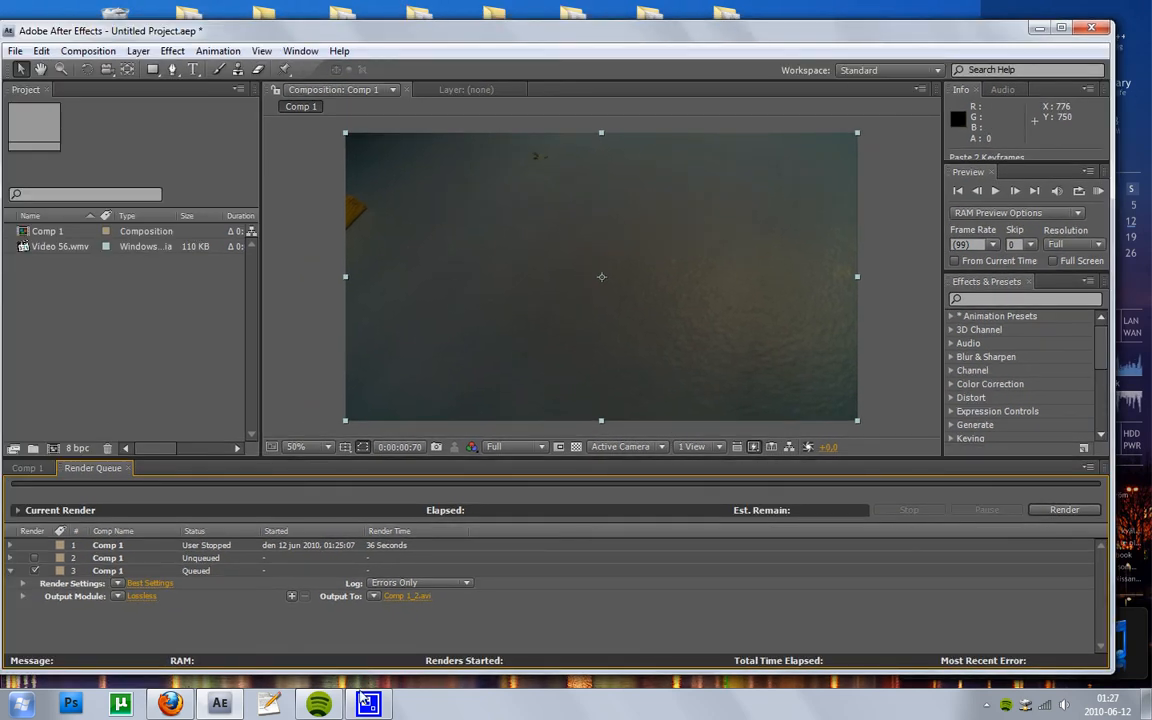
left_click(986, 705)
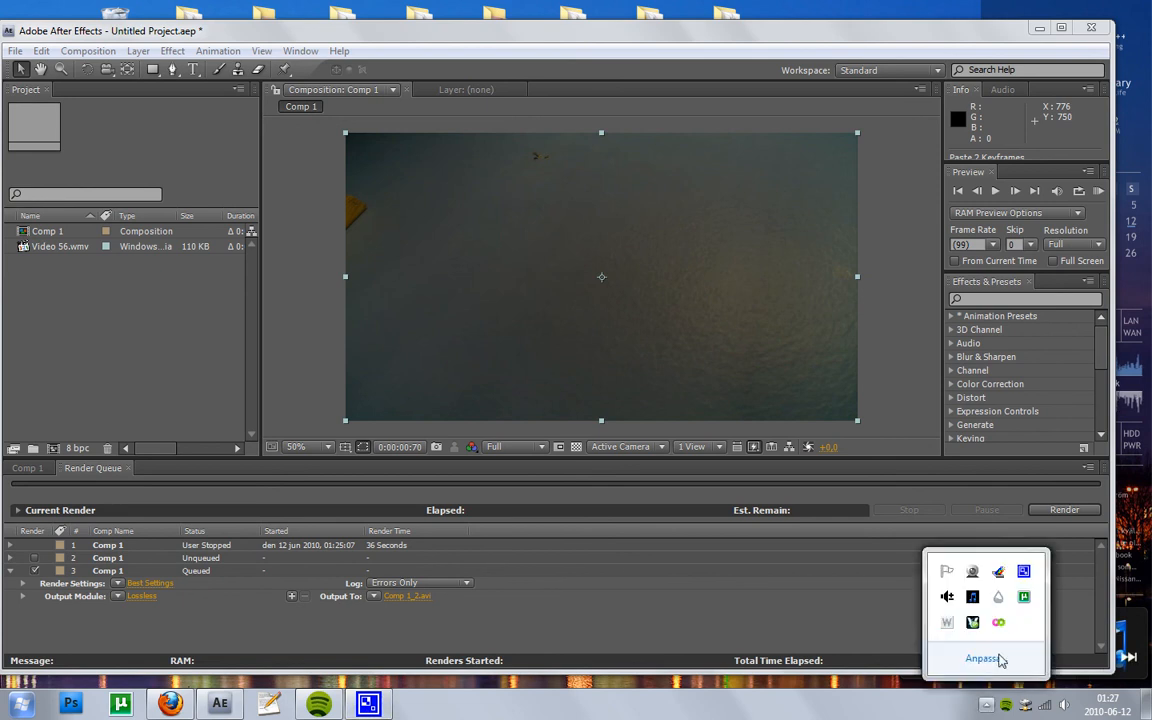